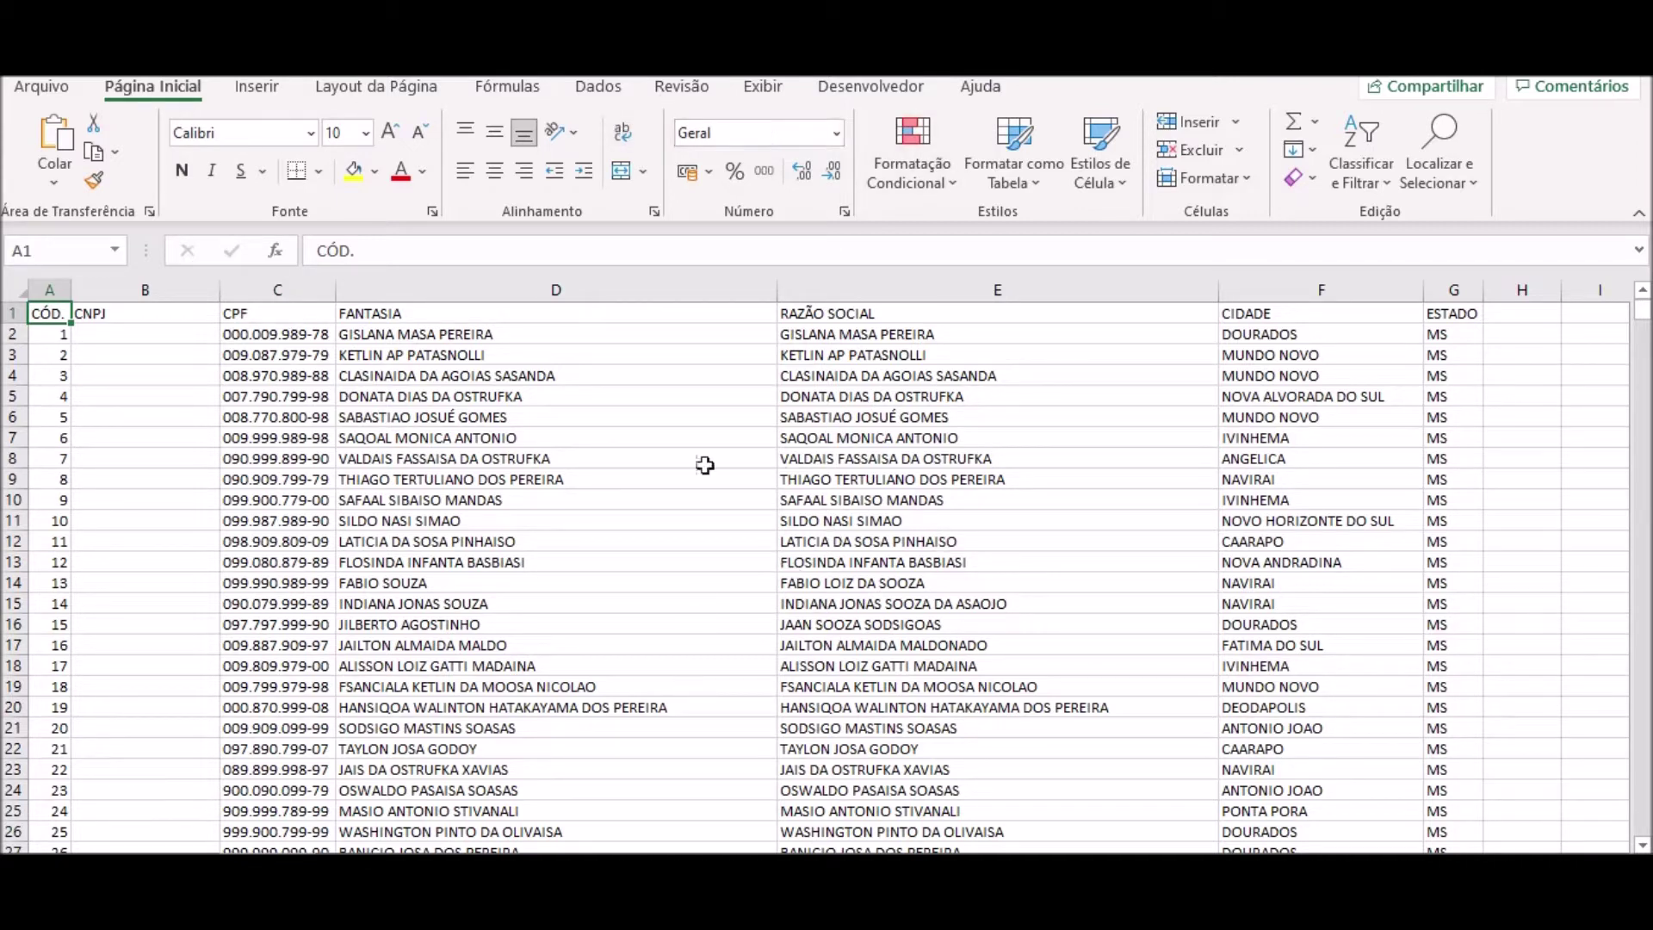
# Select the customer data range A1:G5577, from the header row down to the last record.
pyautogui.click(762, 90)
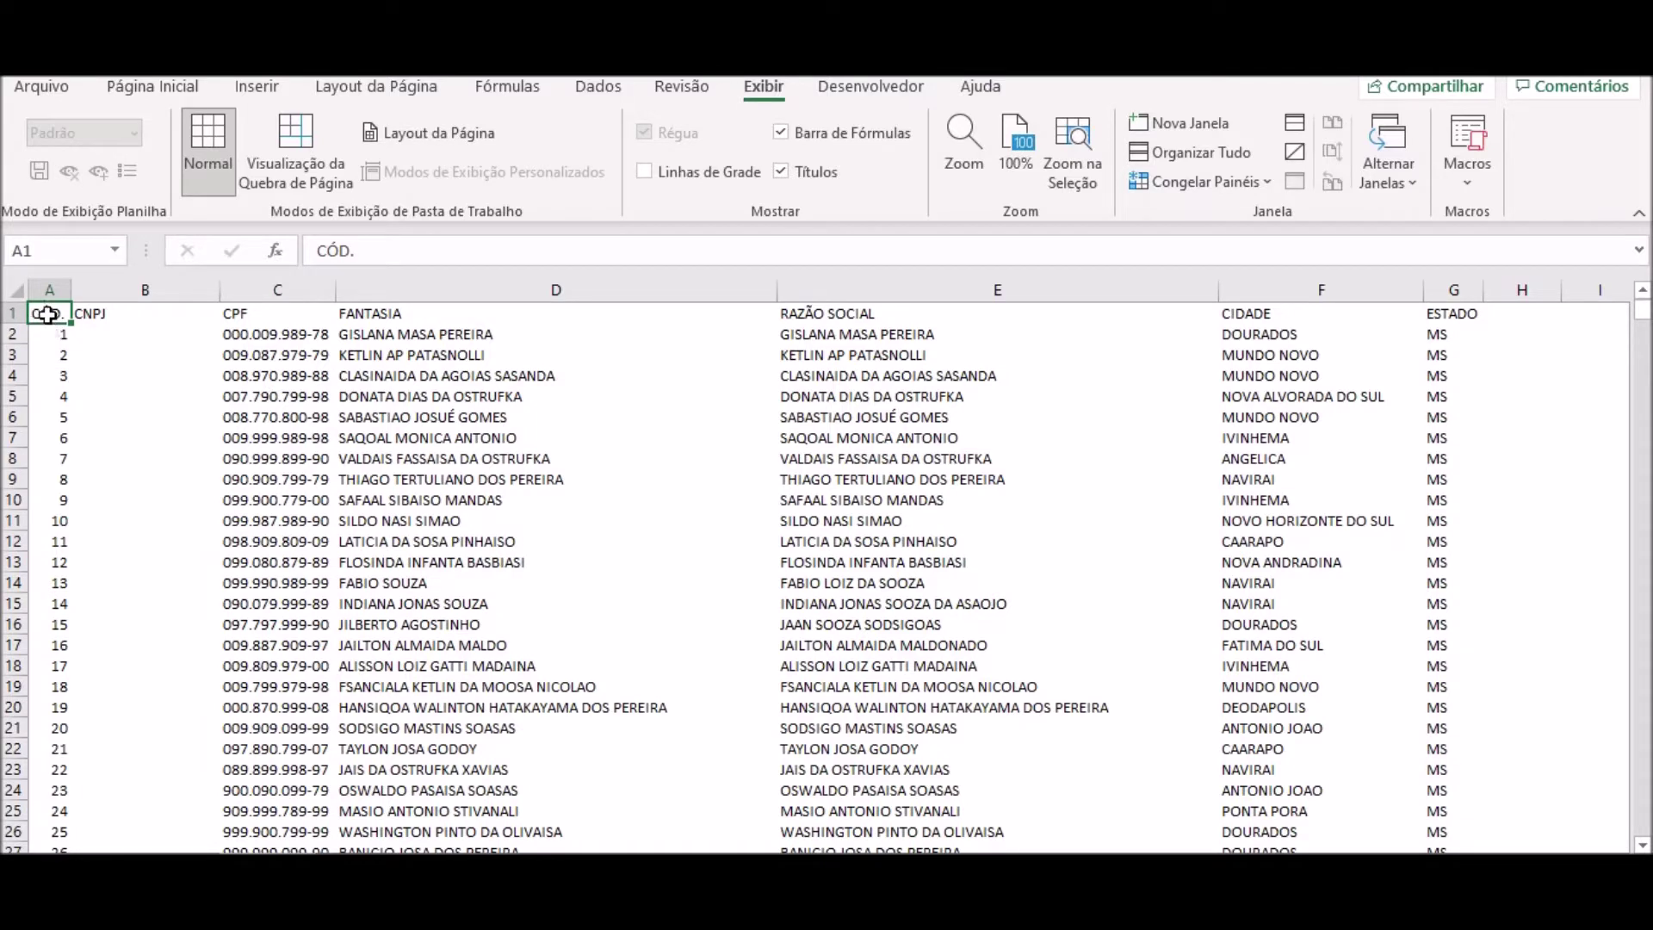
pyautogui.moveTo(47, 314); pyautogui.dragTo(1449, 318)
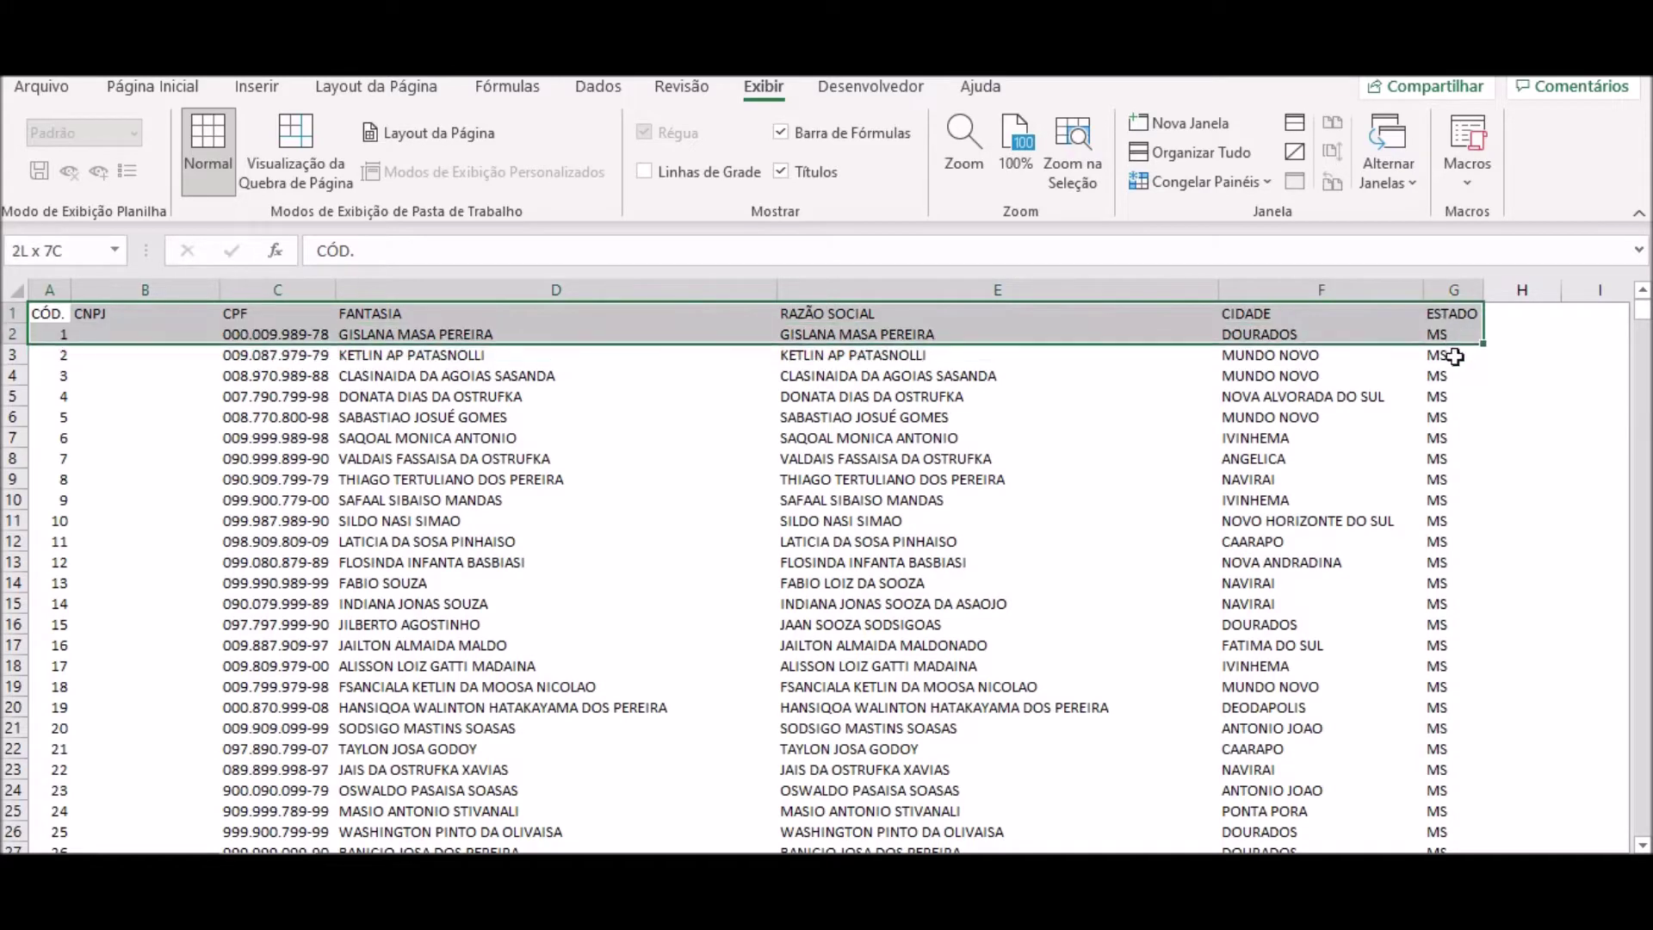
pyautogui.moveTo(1449, 318)
pyautogui.mouseDown()
pyautogui.moveTo(1454, 852)
pyautogui.moveTo(1463, 816)
pyautogui.moveTo(1482, 850)
pyautogui.moveTo(1482, 822)
pyautogui.mouseUp()
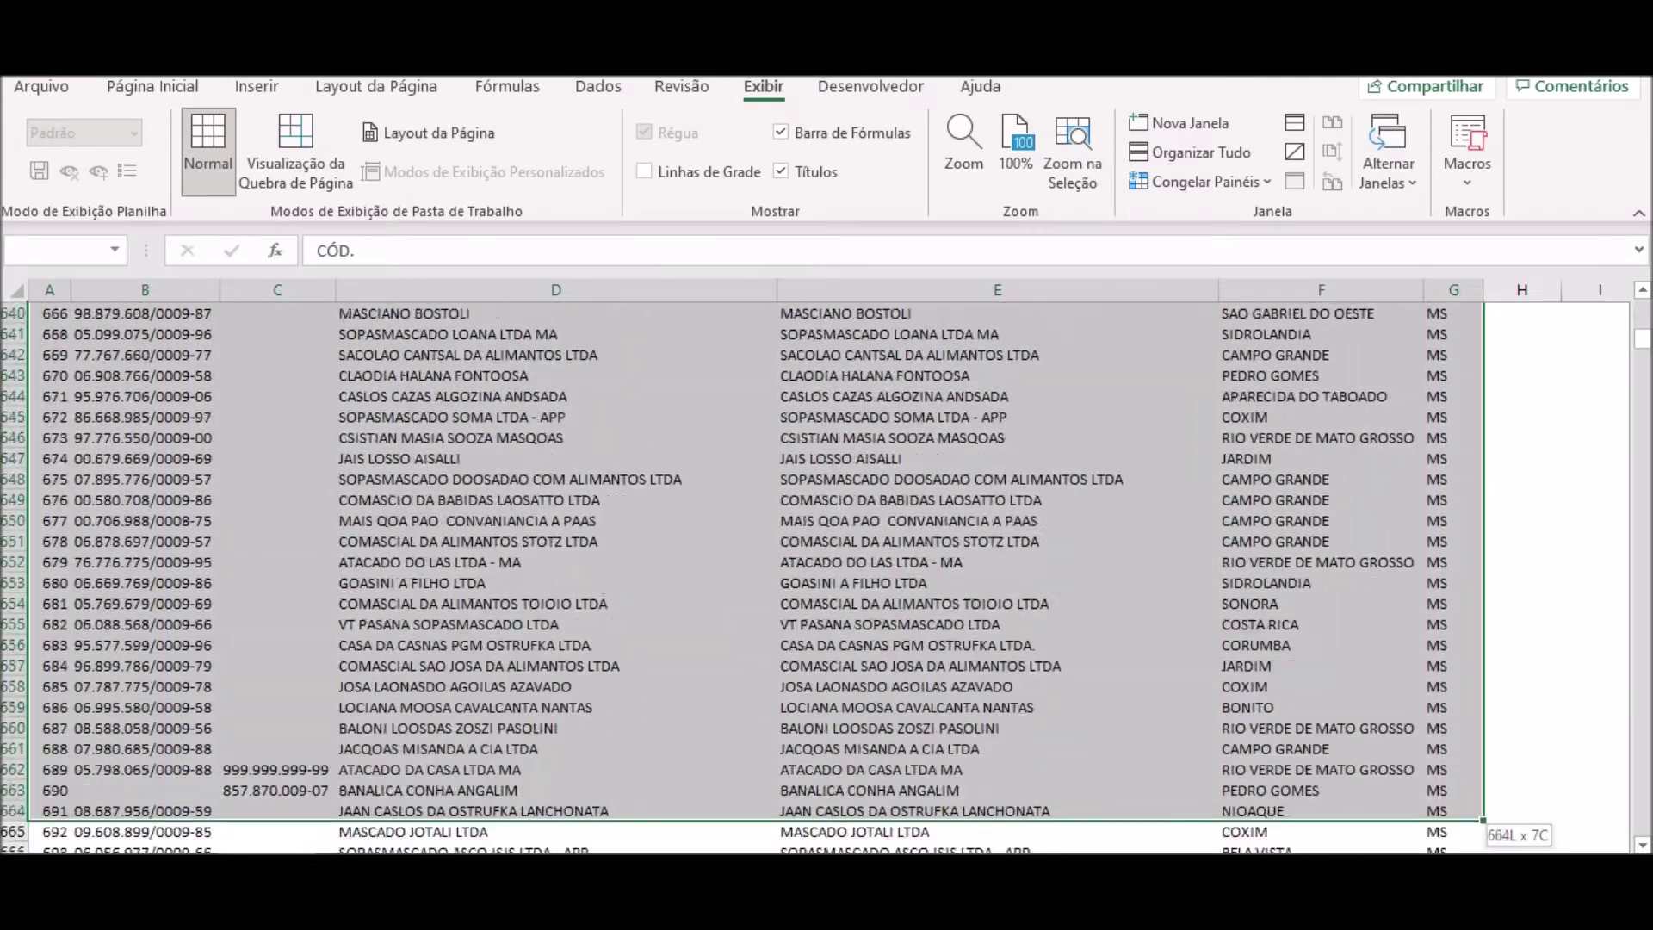
pyautogui.moveTo(1483, 822)
pyautogui.mouseDown()
pyautogui.moveTo(1428, 822)
pyautogui.moveTo(1490, 822)
pyautogui.mouseUp()
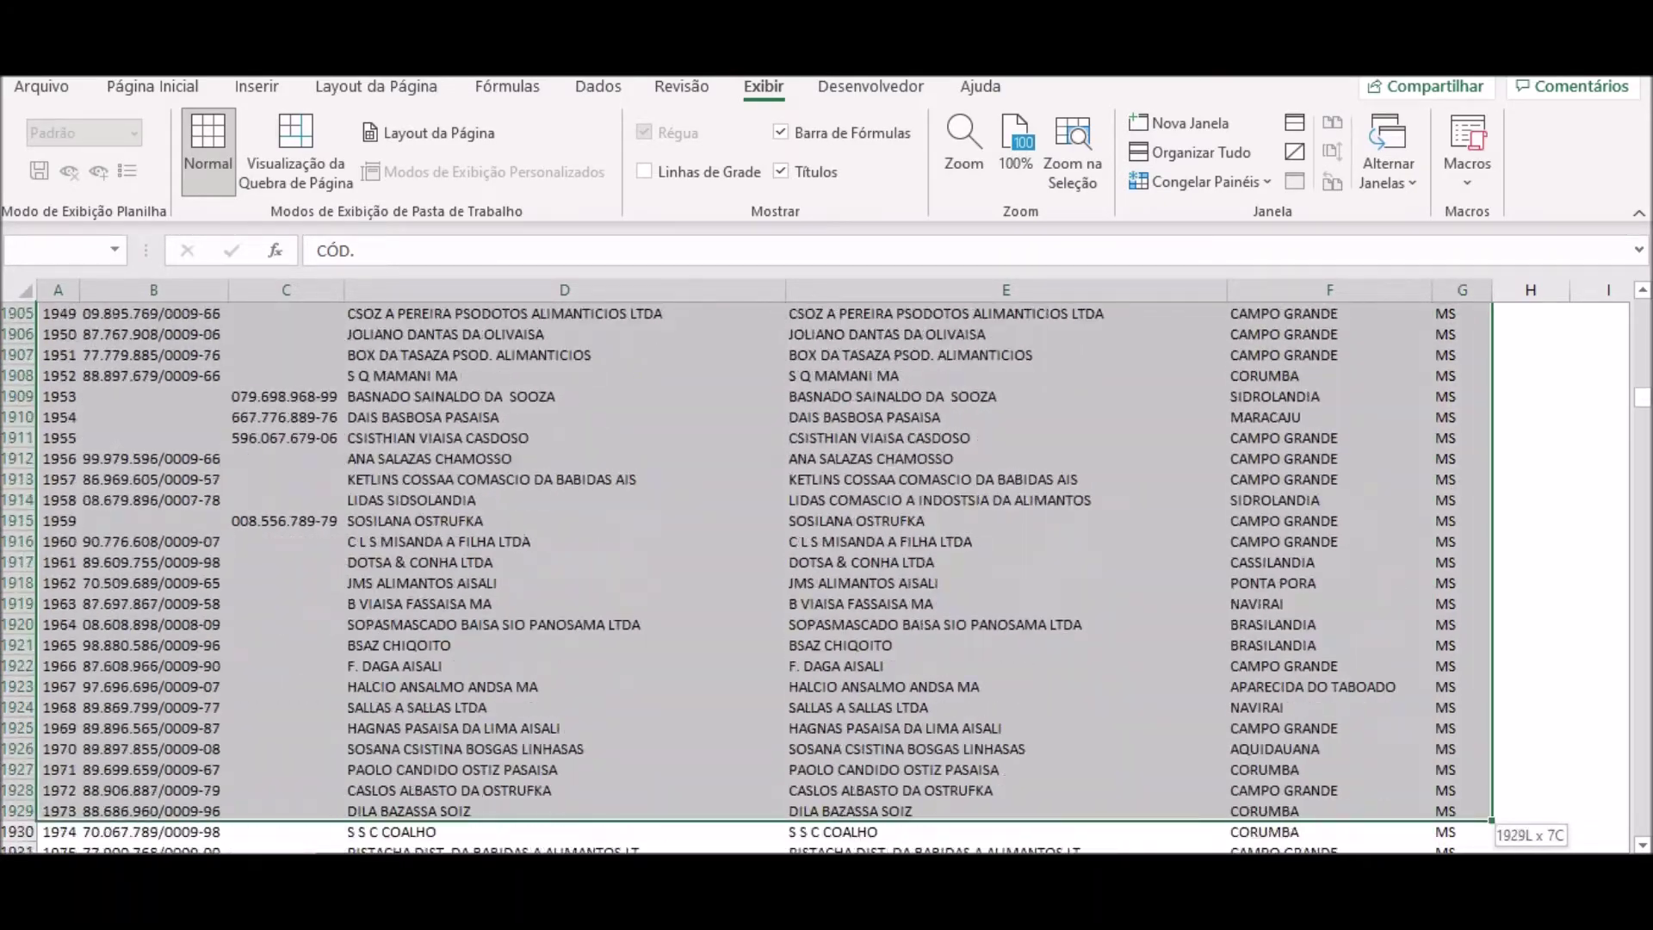
pyautogui.moveTo(1491, 822); pyautogui.dragTo(1491, 822)
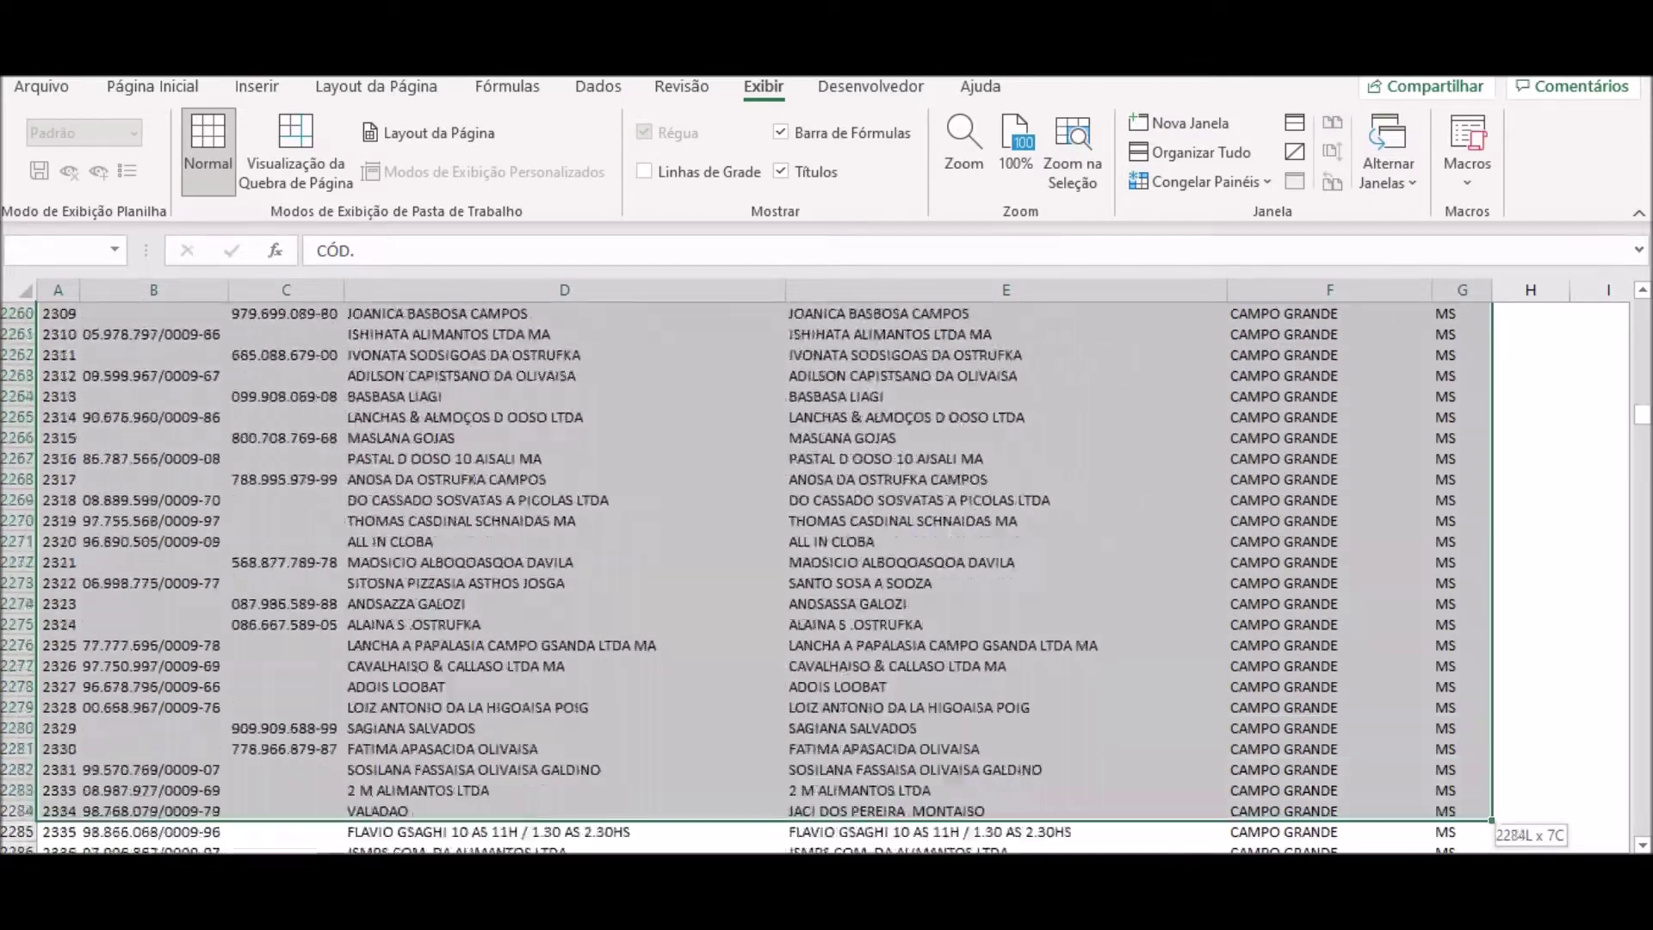
pyautogui.moveTo(1491, 822)
pyautogui.mouseDown()
pyautogui.moveTo(1491, 716)
pyautogui.moveTo(1491, 820)
pyautogui.mouseUp()
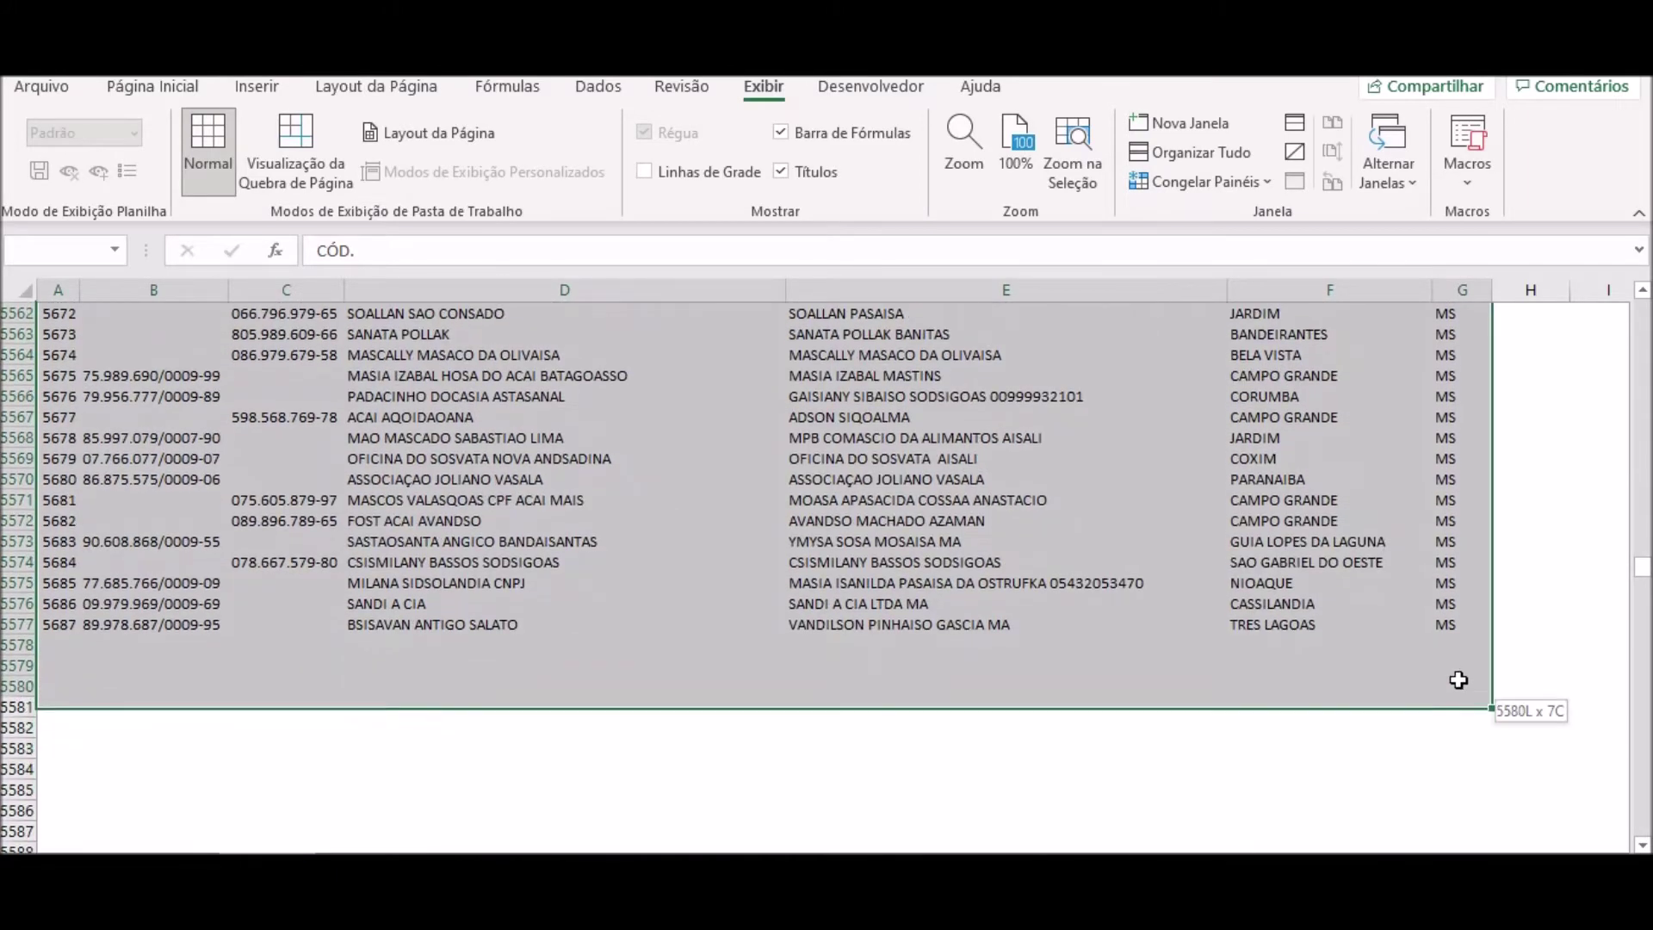
pyautogui.moveTo(1490, 821); pyautogui.dragTo(1455, 631)
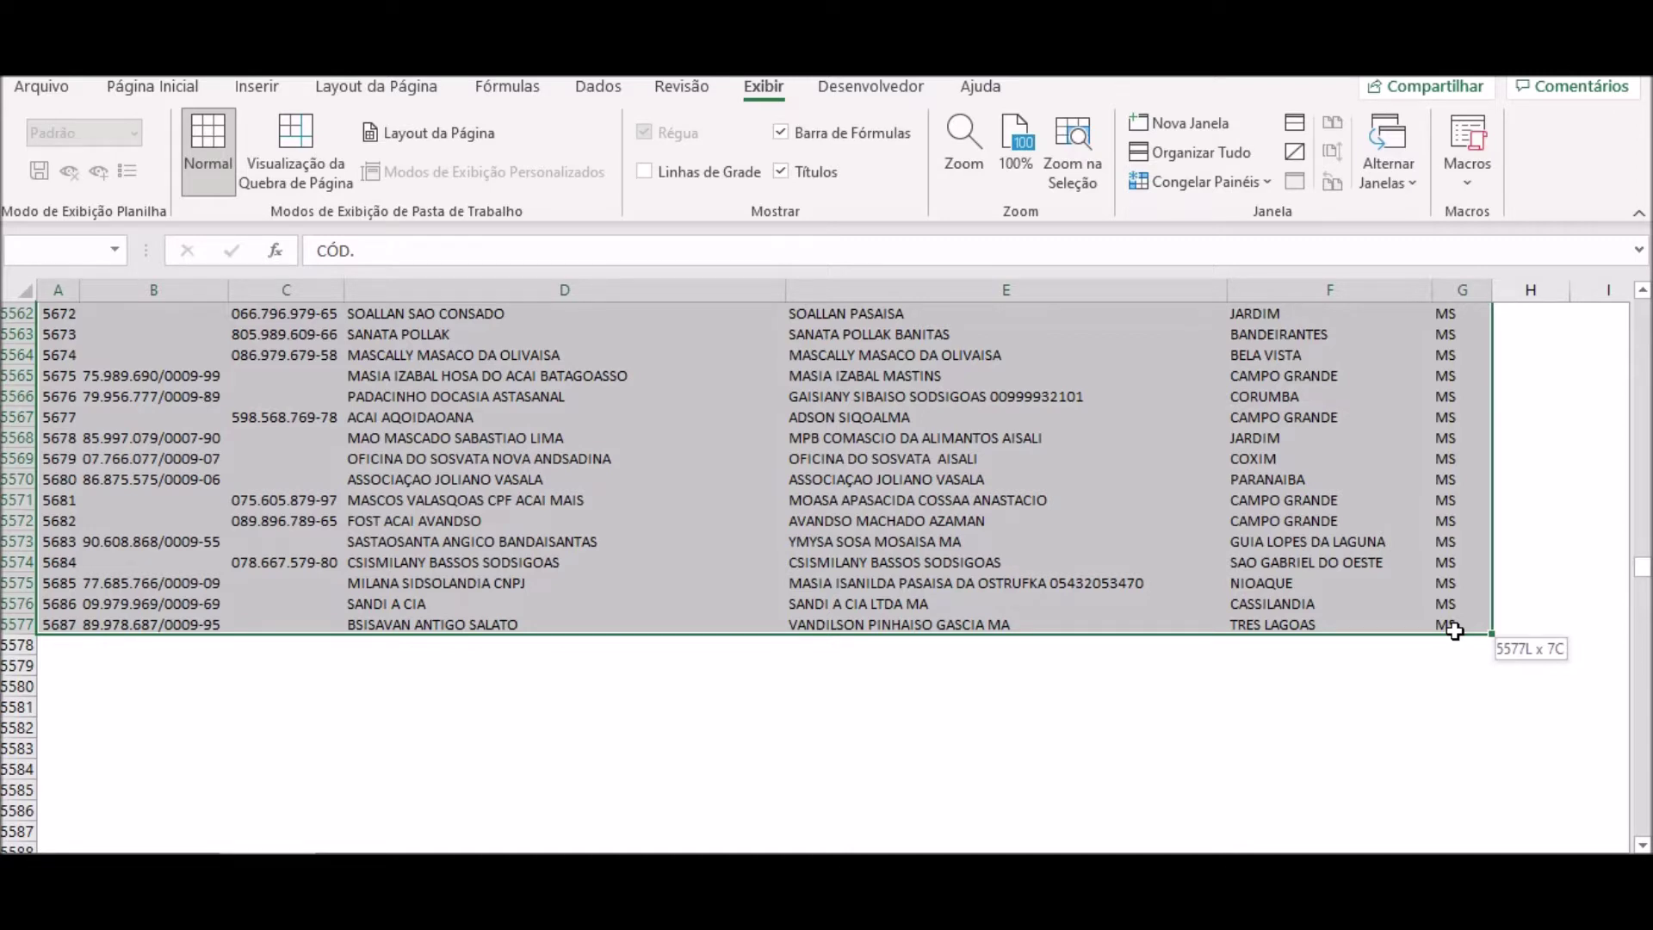
pyautogui.moveTo(1454, 631); pyautogui.dragTo(1454, 631)
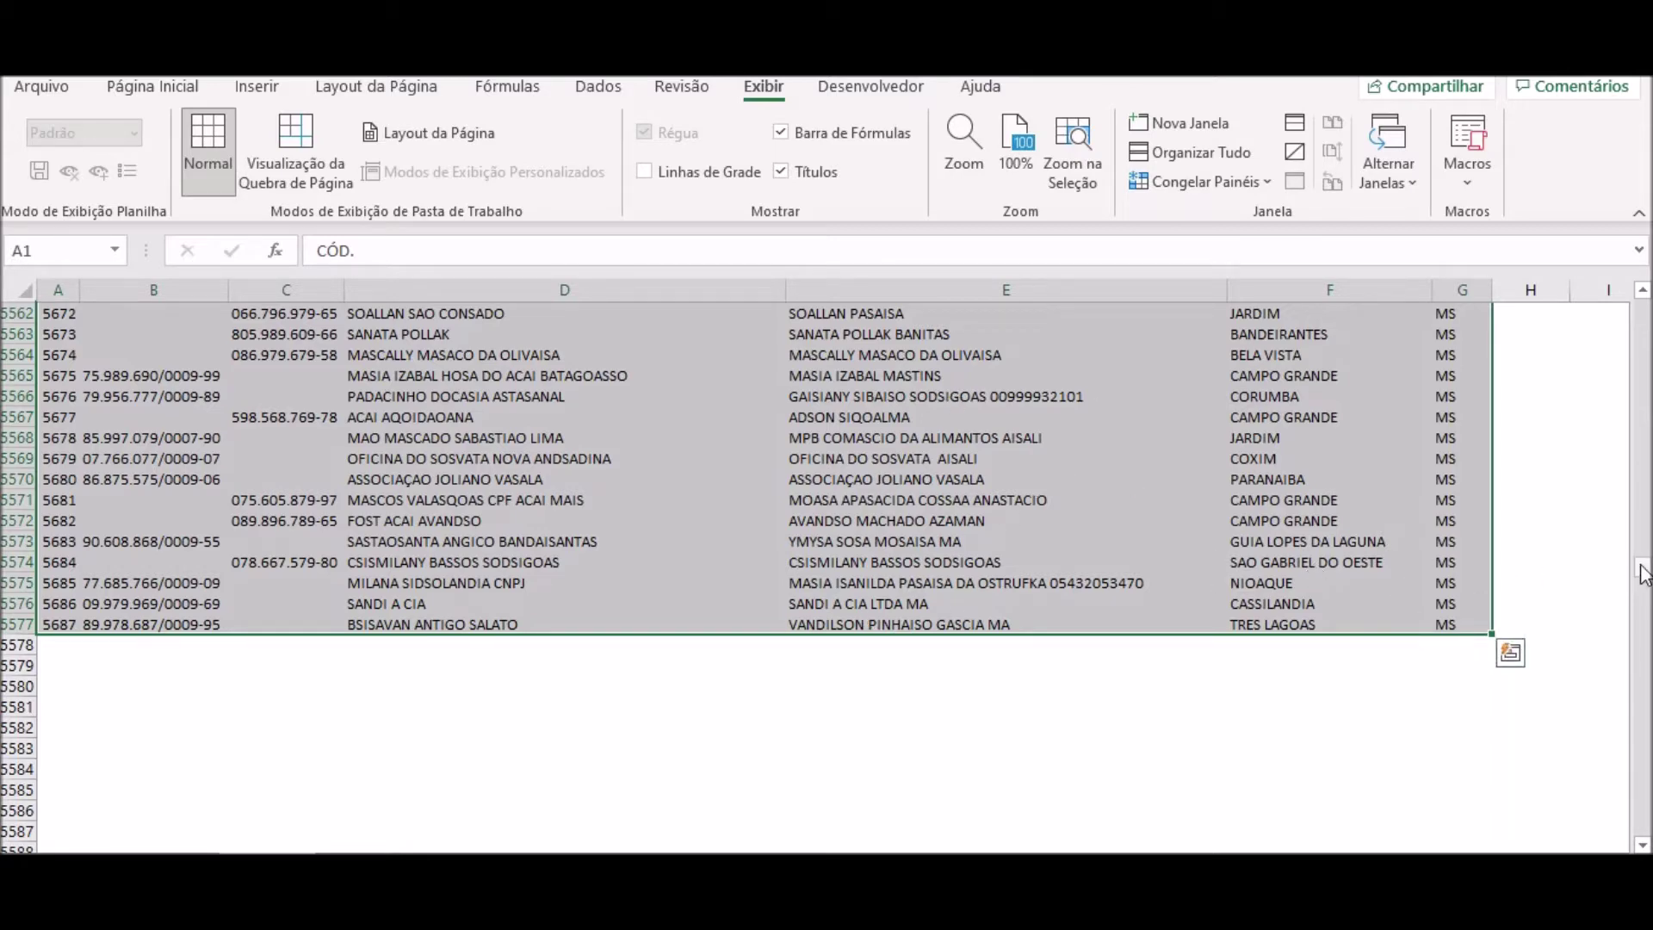
pyautogui.moveTo(1642, 569); pyautogui.dragTo(1643, 568)
# Convert the range $A$1:$G$5577 into an Excel table with the header row included.
pyautogui.moveTo(1649, 377); pyautogui.dragTo(1638, 295)
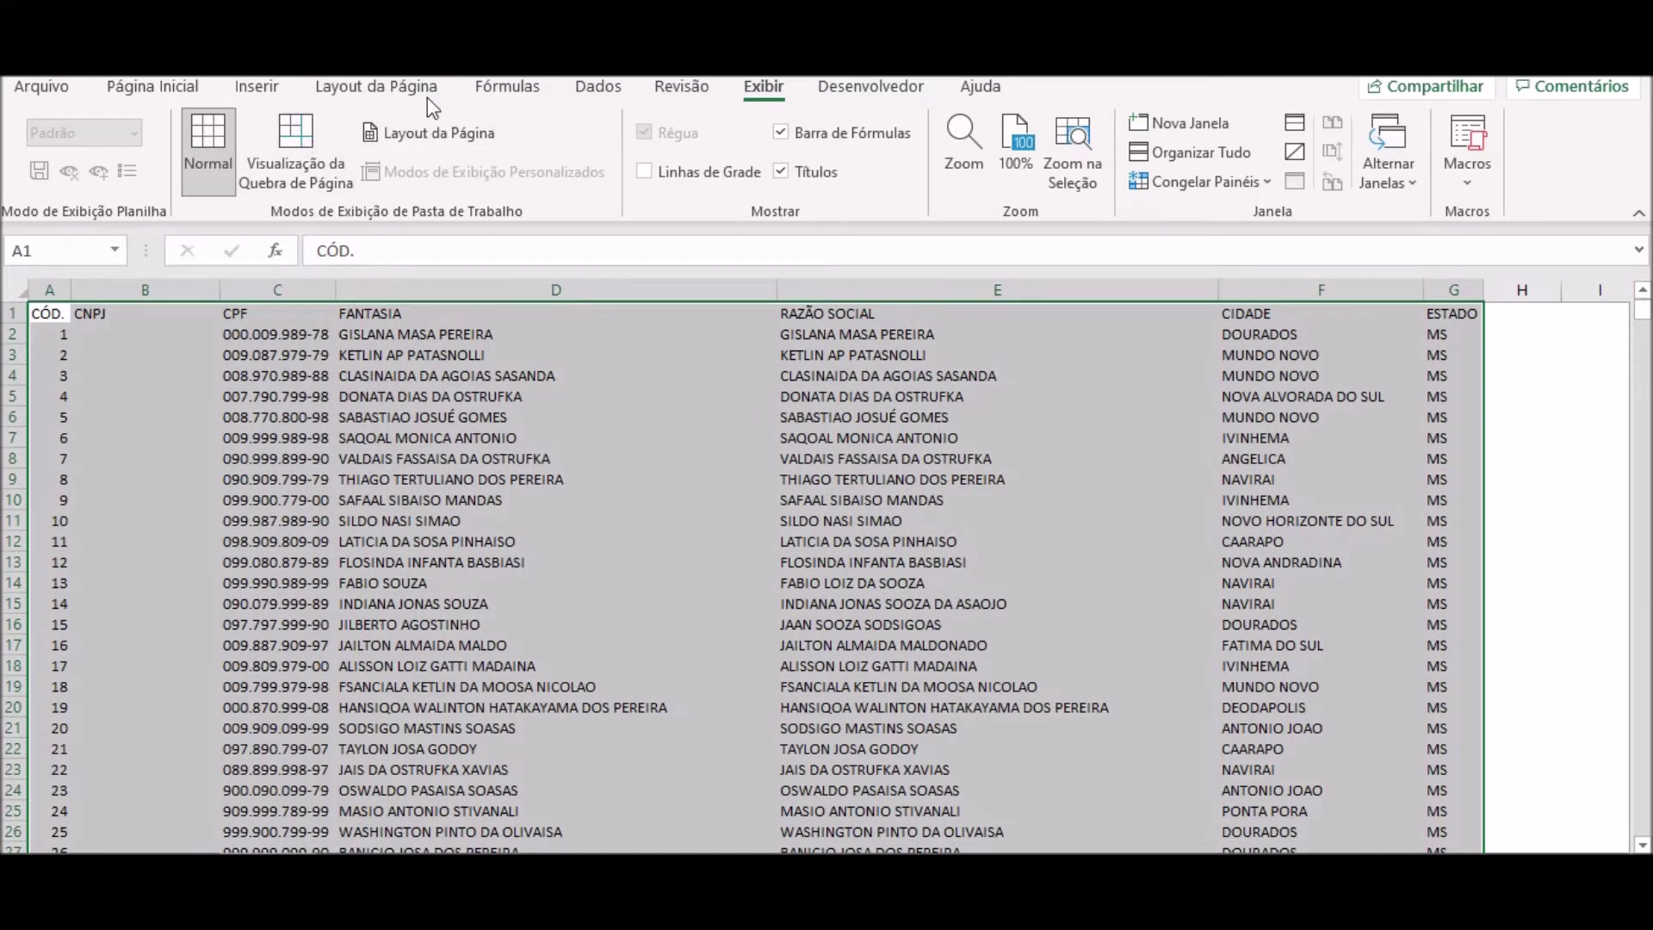
pyautogui.click(257, 86)
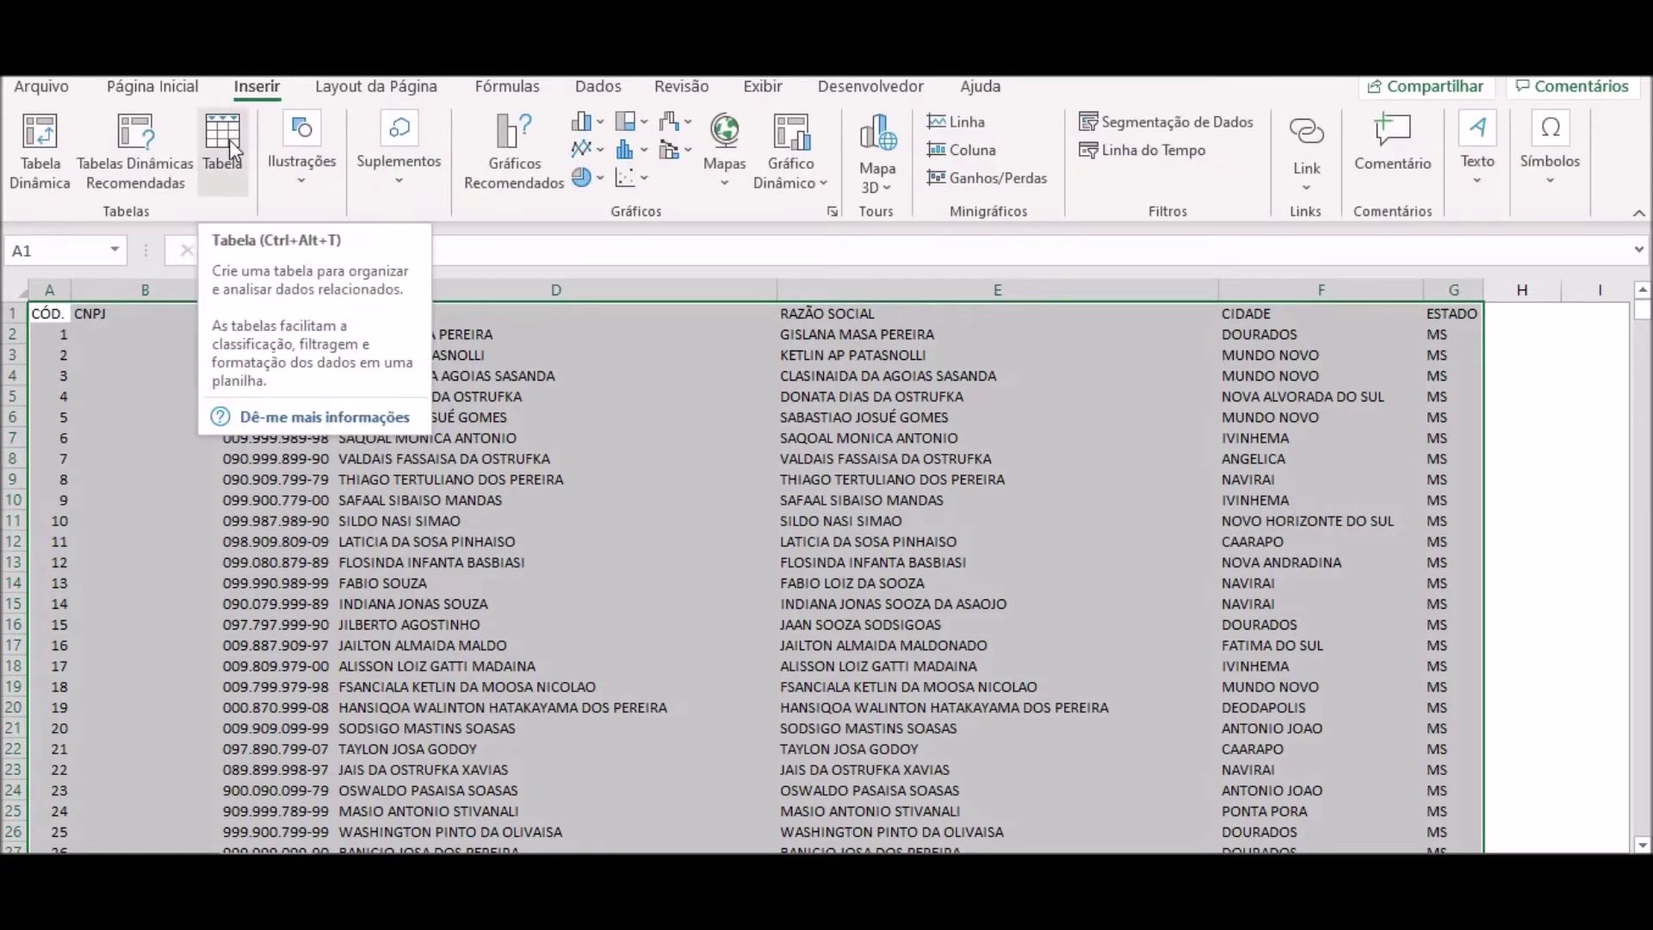
pyautogui.click(229, 140)
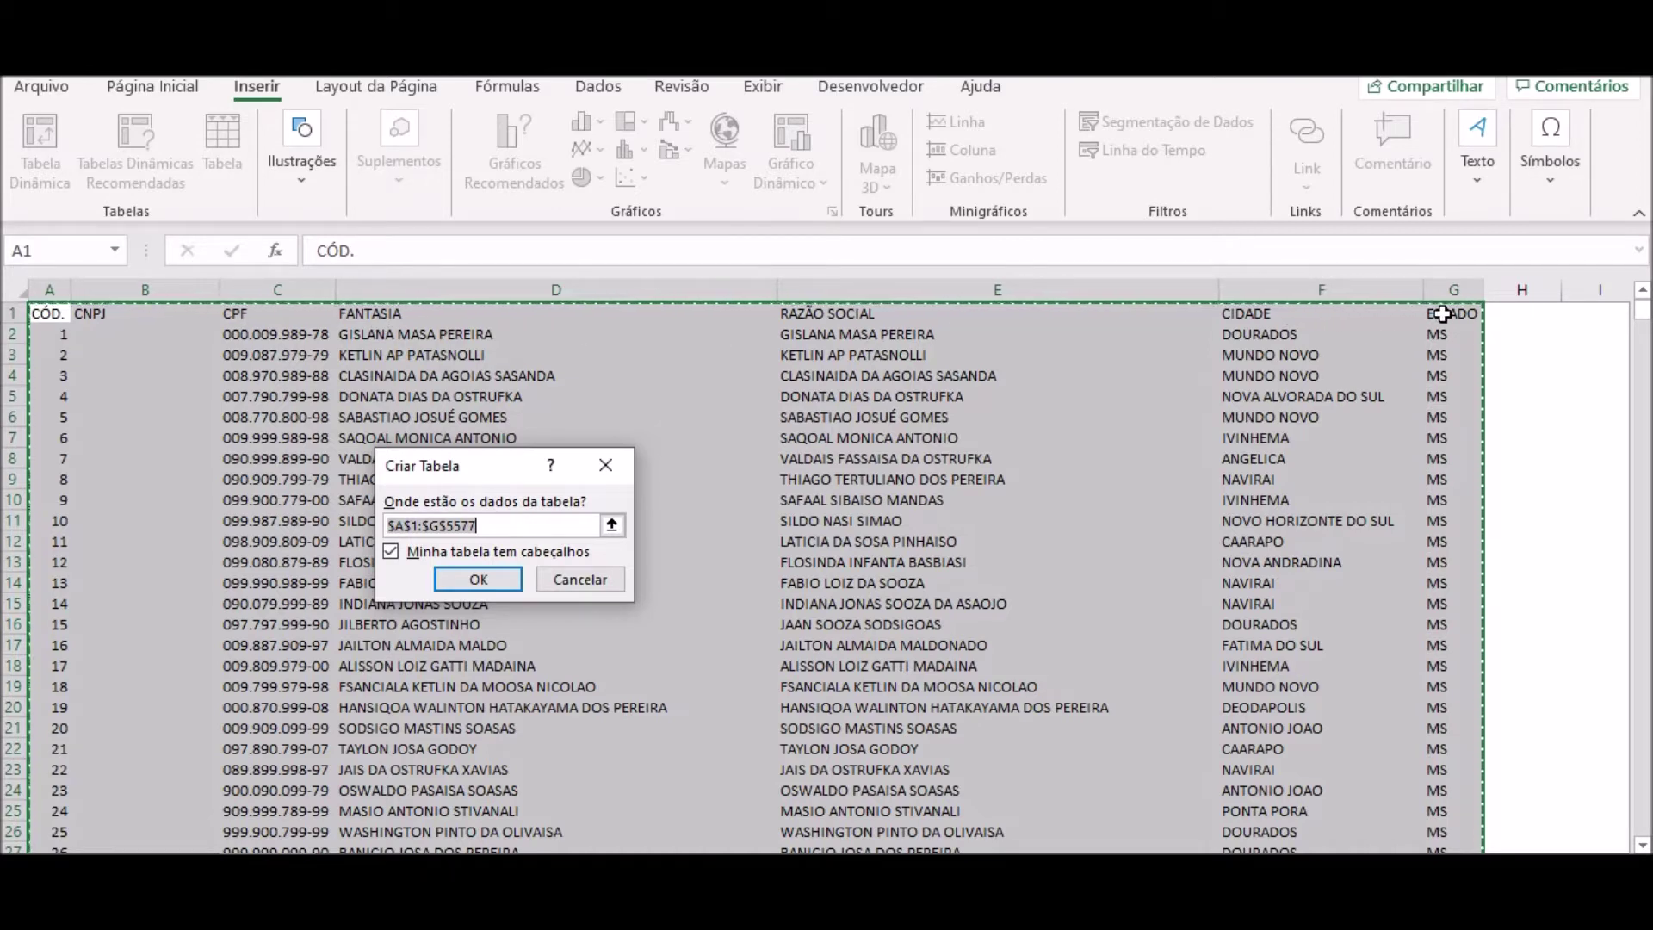
pyautogui.click(479, 580)
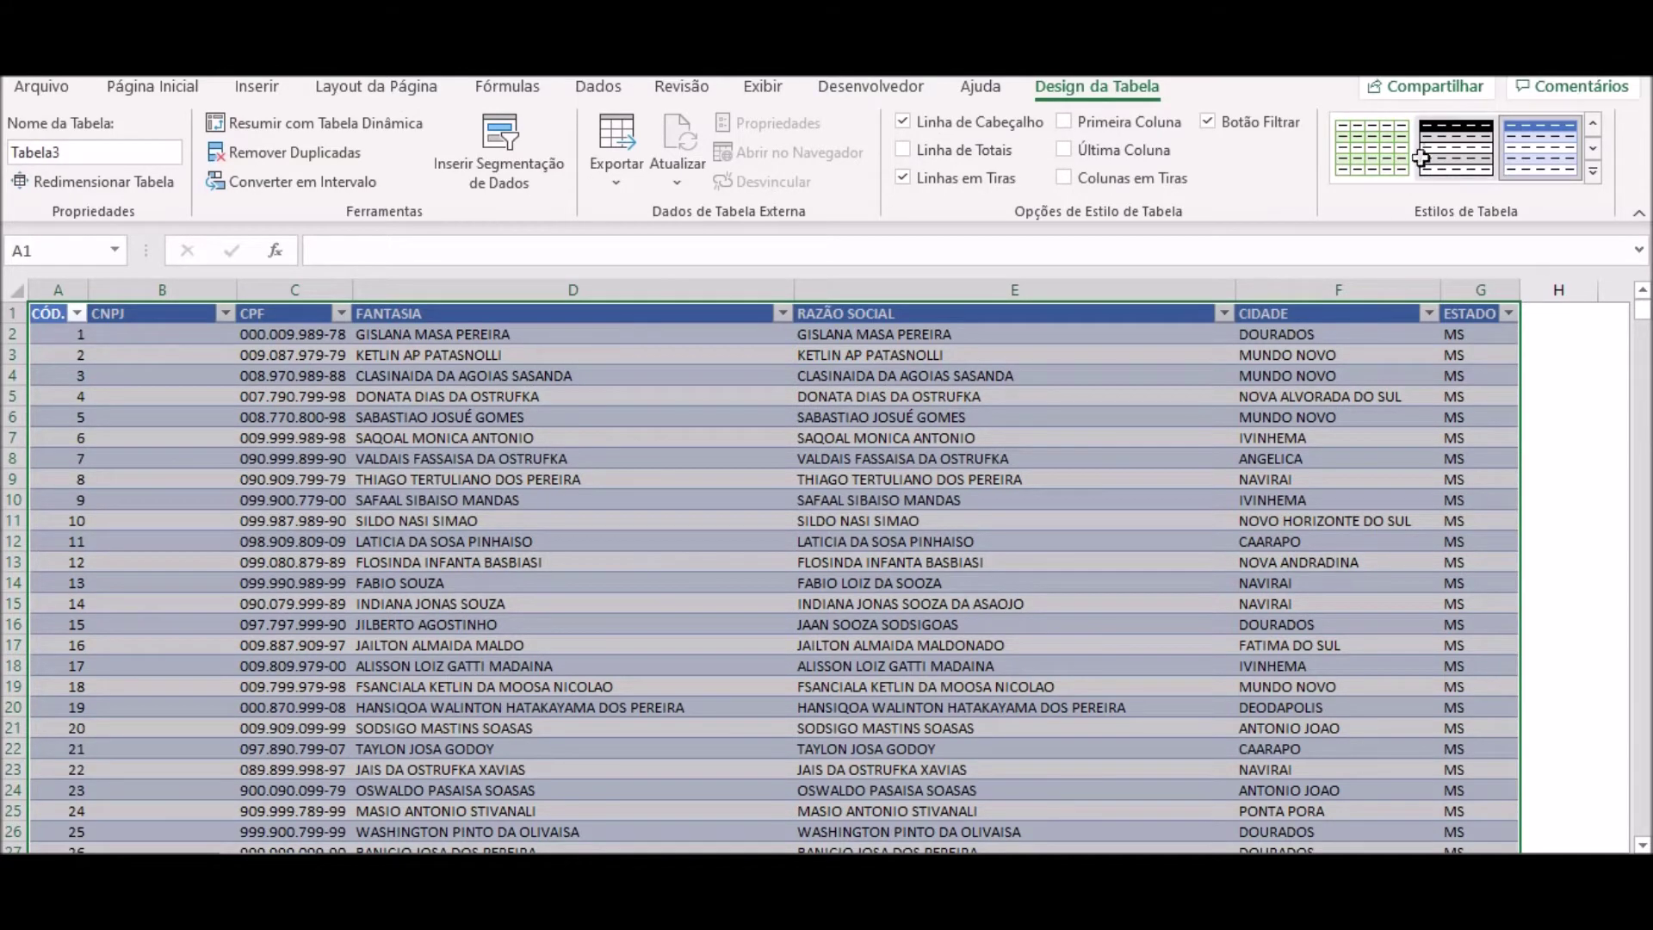
# Apply a green banded style to Tabela3 and check it from outside the table.
pyautogui.click(1358, 159)
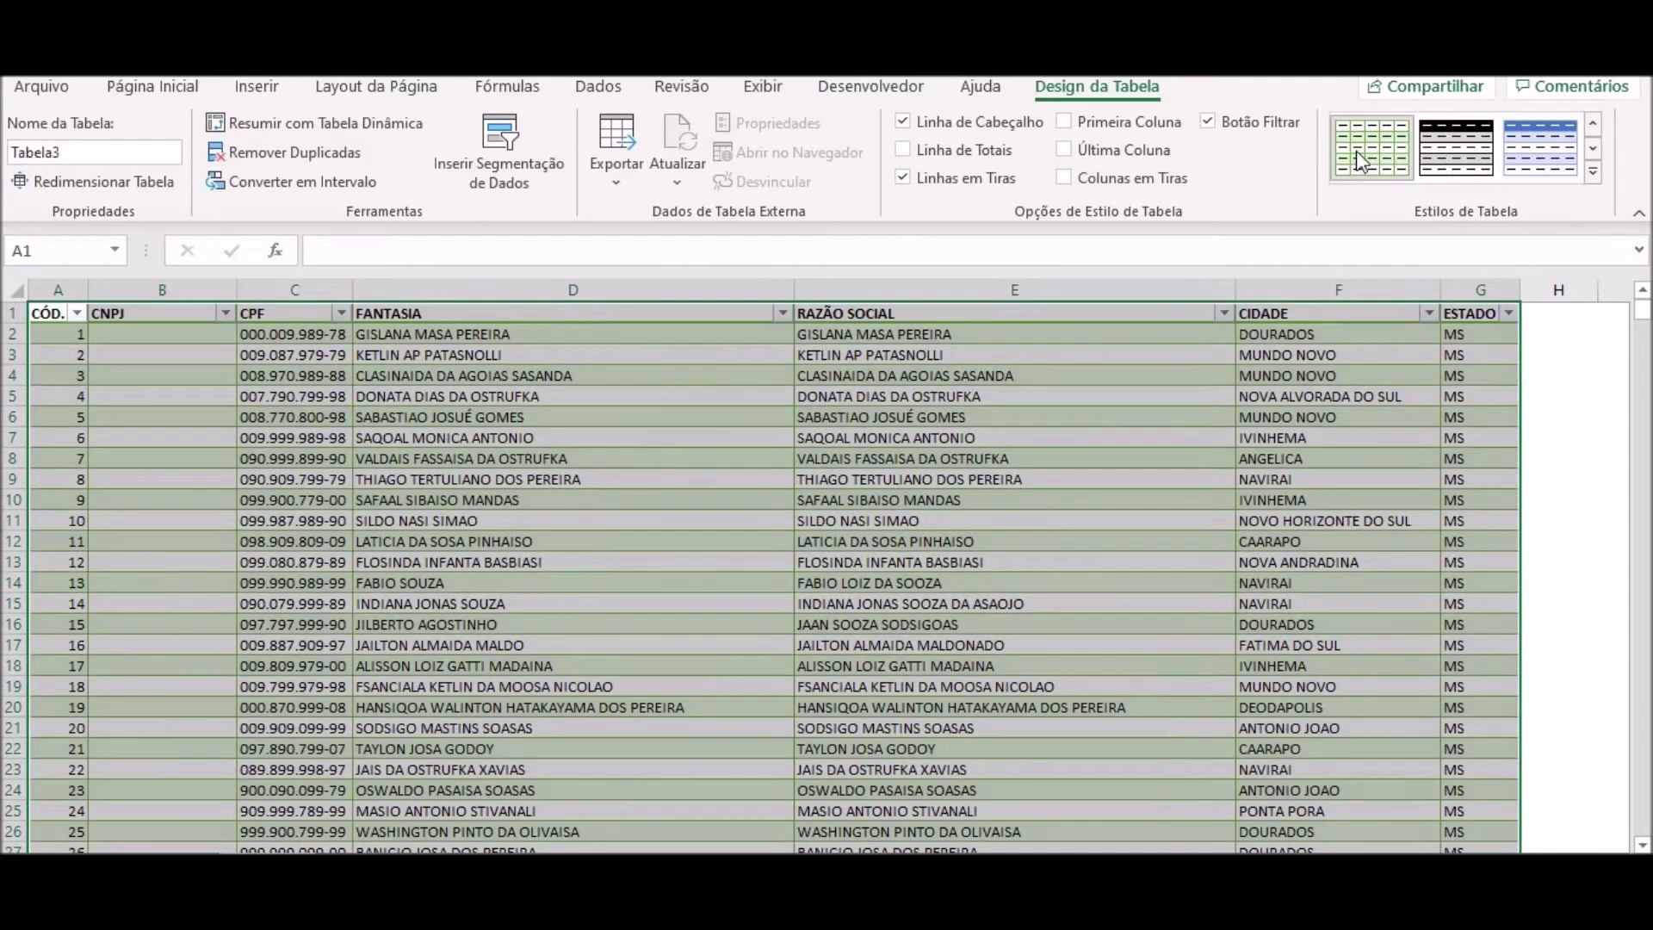
pyautogui.click(1592, 151)
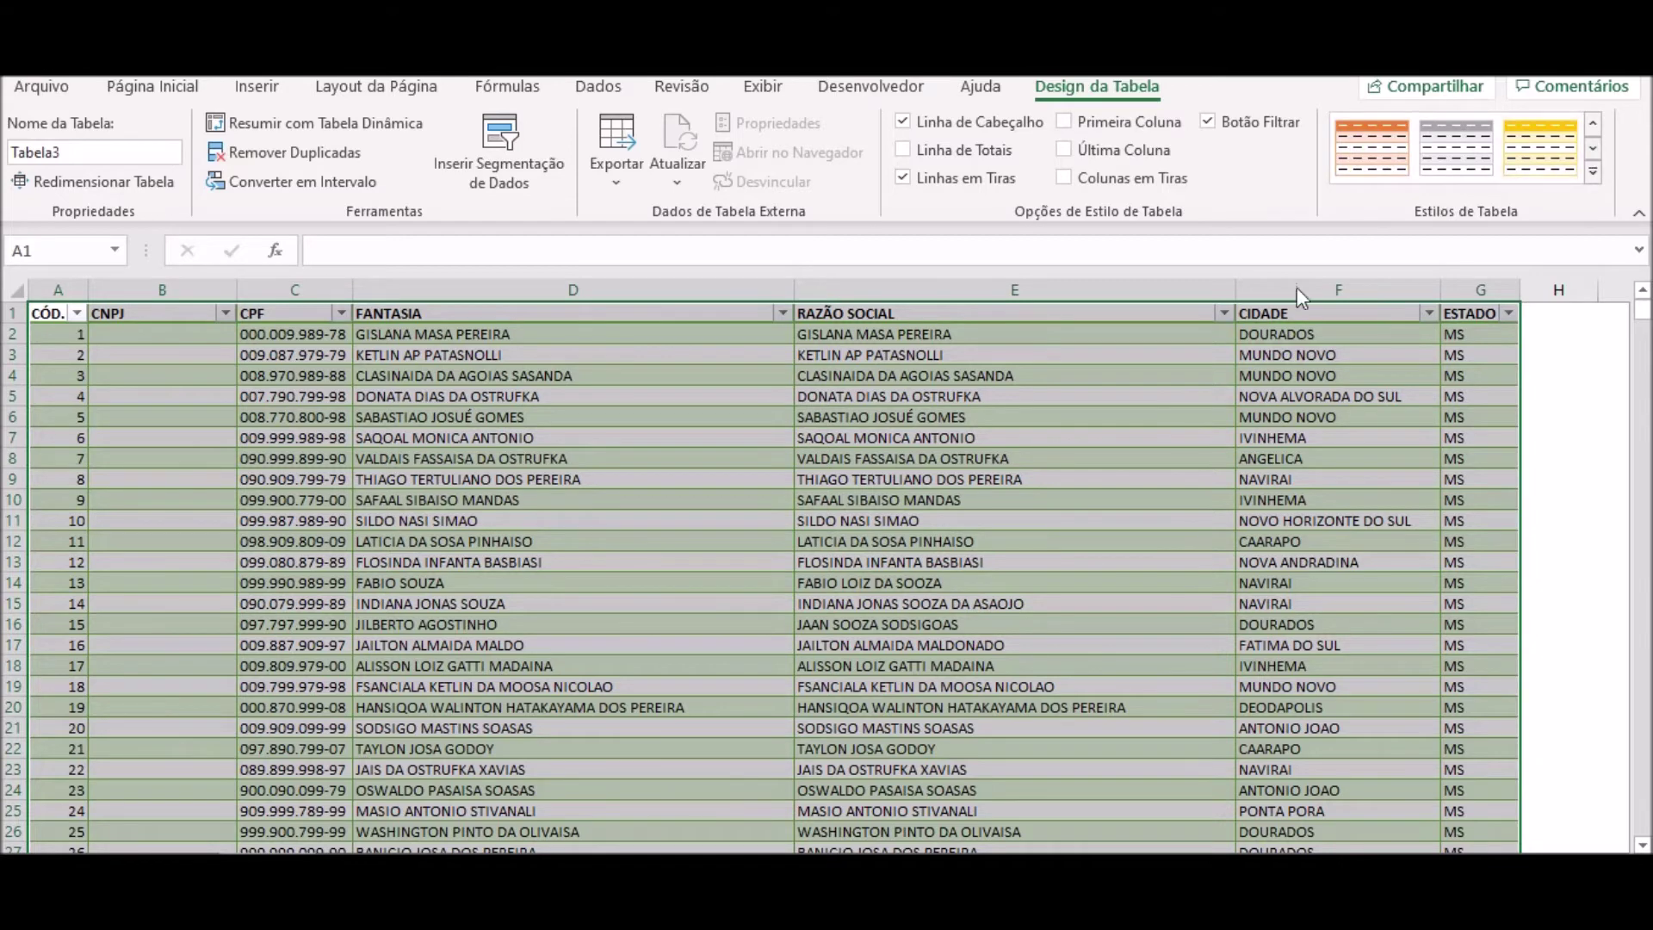
pyautogui.click(1134, 453)
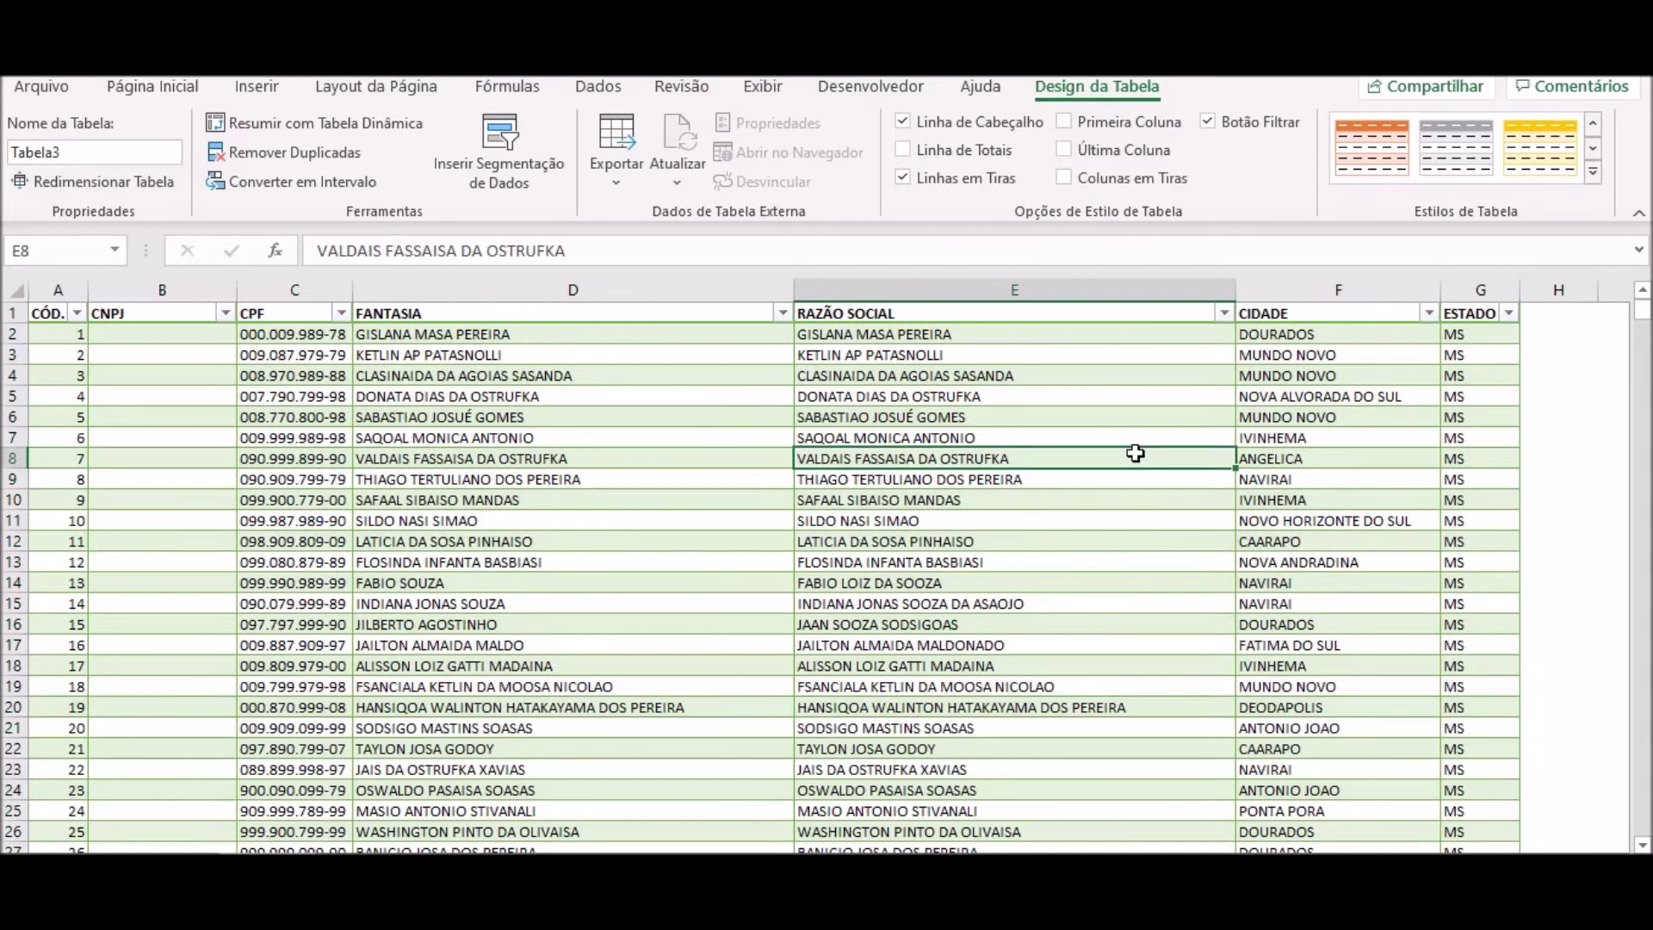
pyautogui.click(1562, 519)
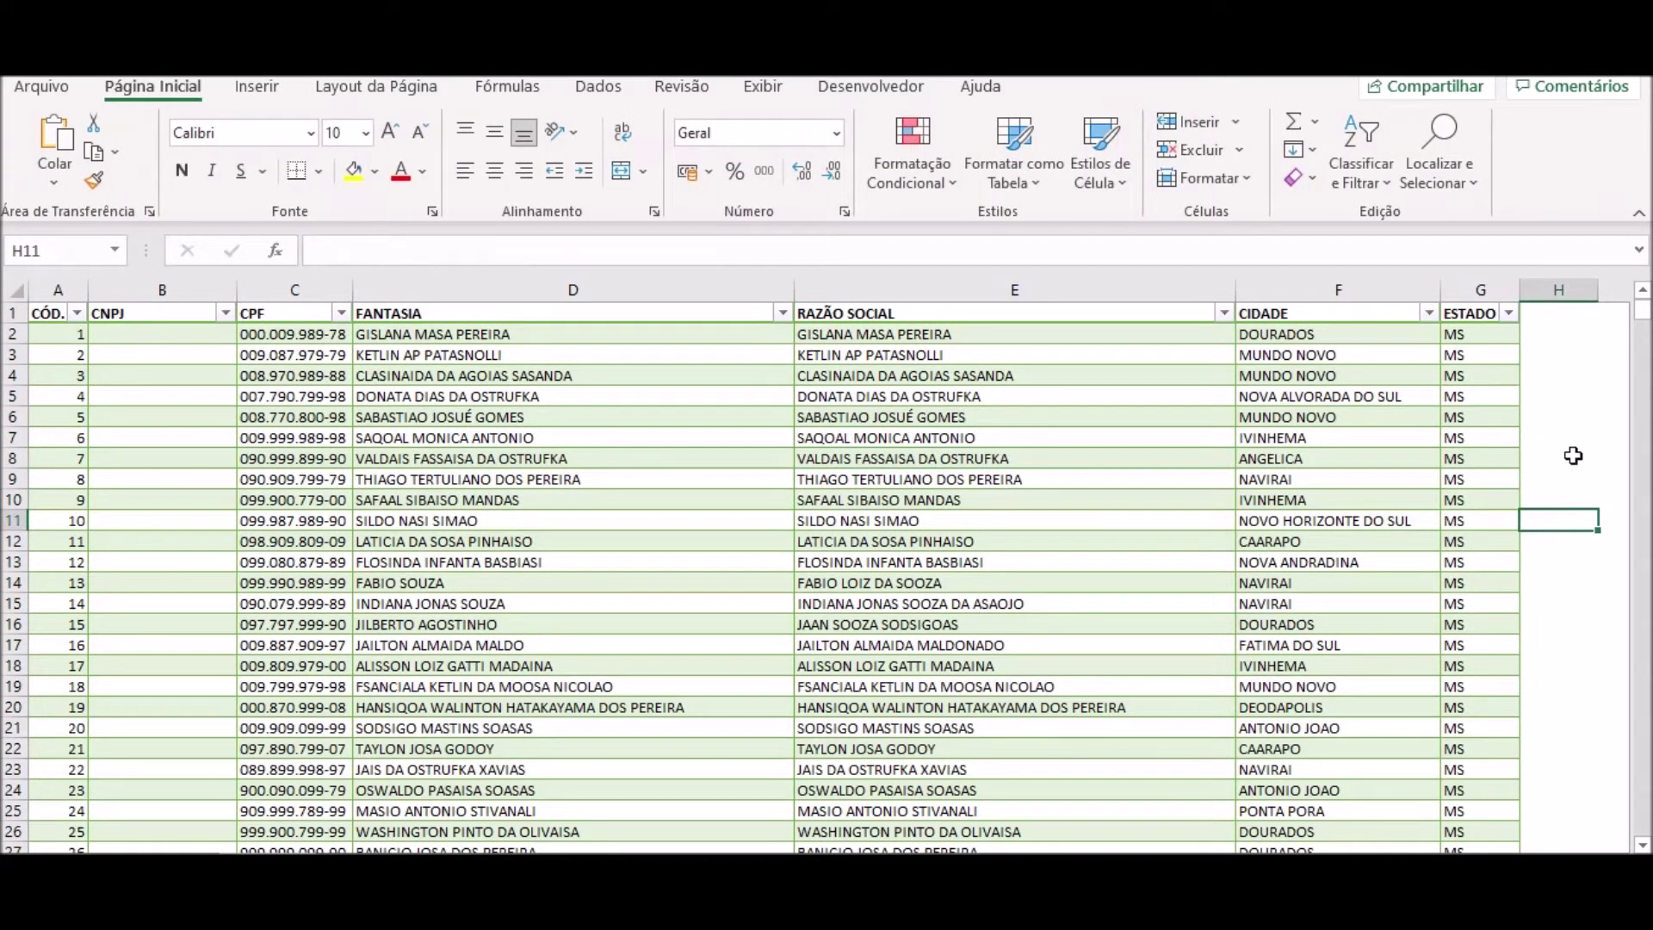
pyautogui.click(1561, 432)
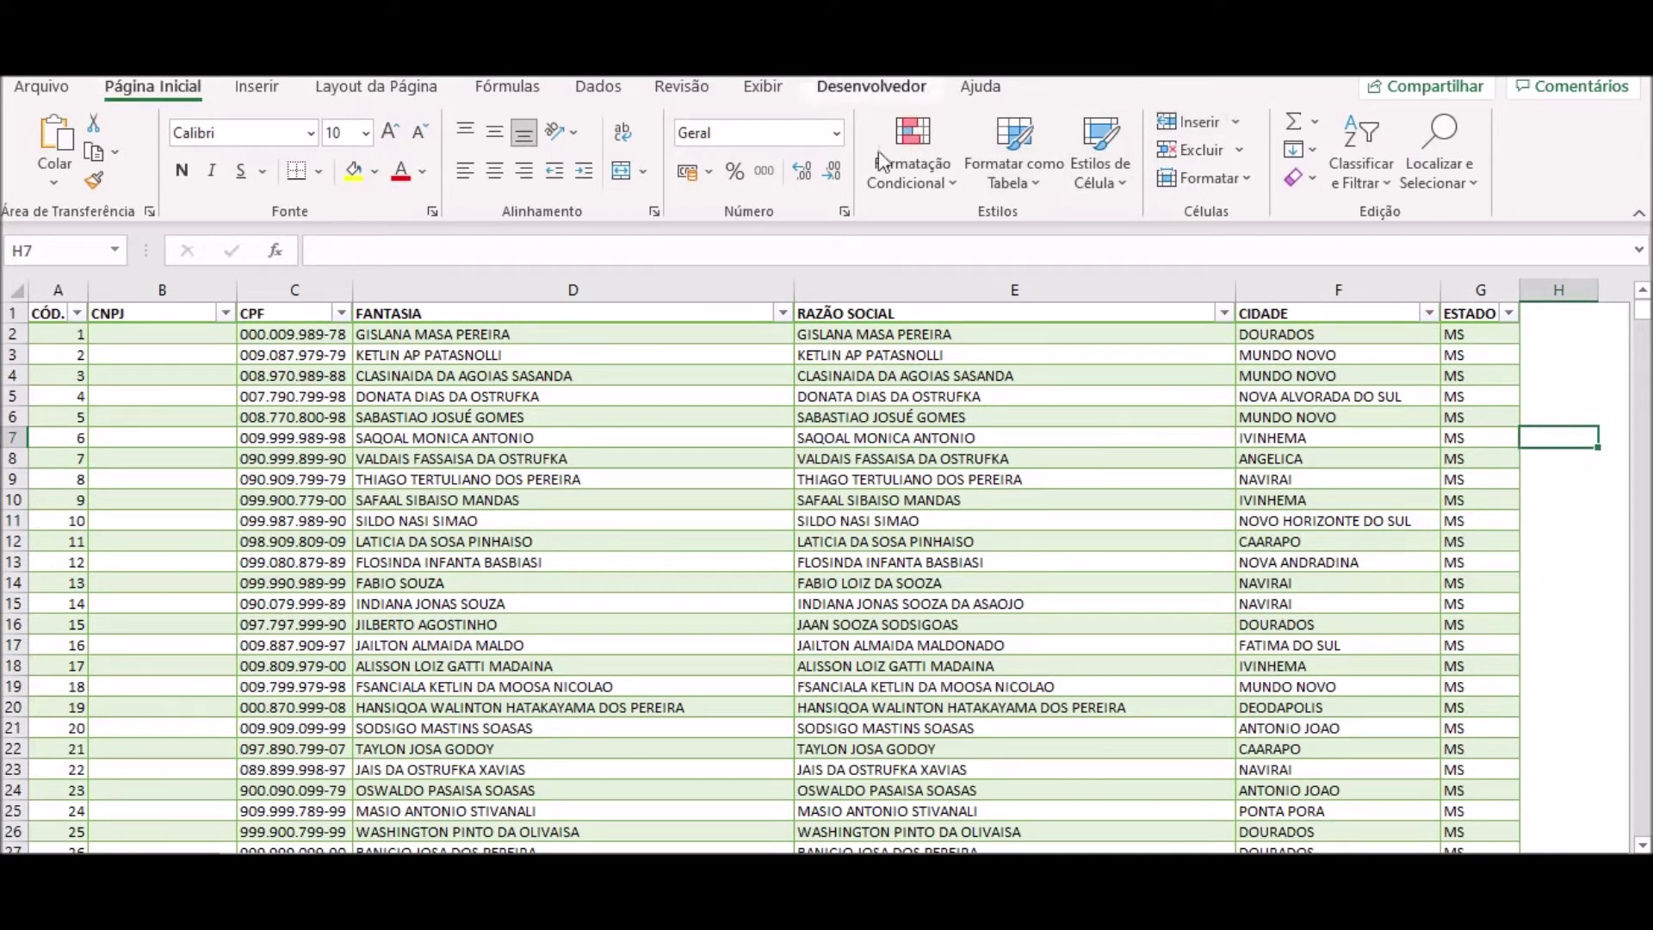
pyautogui.click(1137, 555)
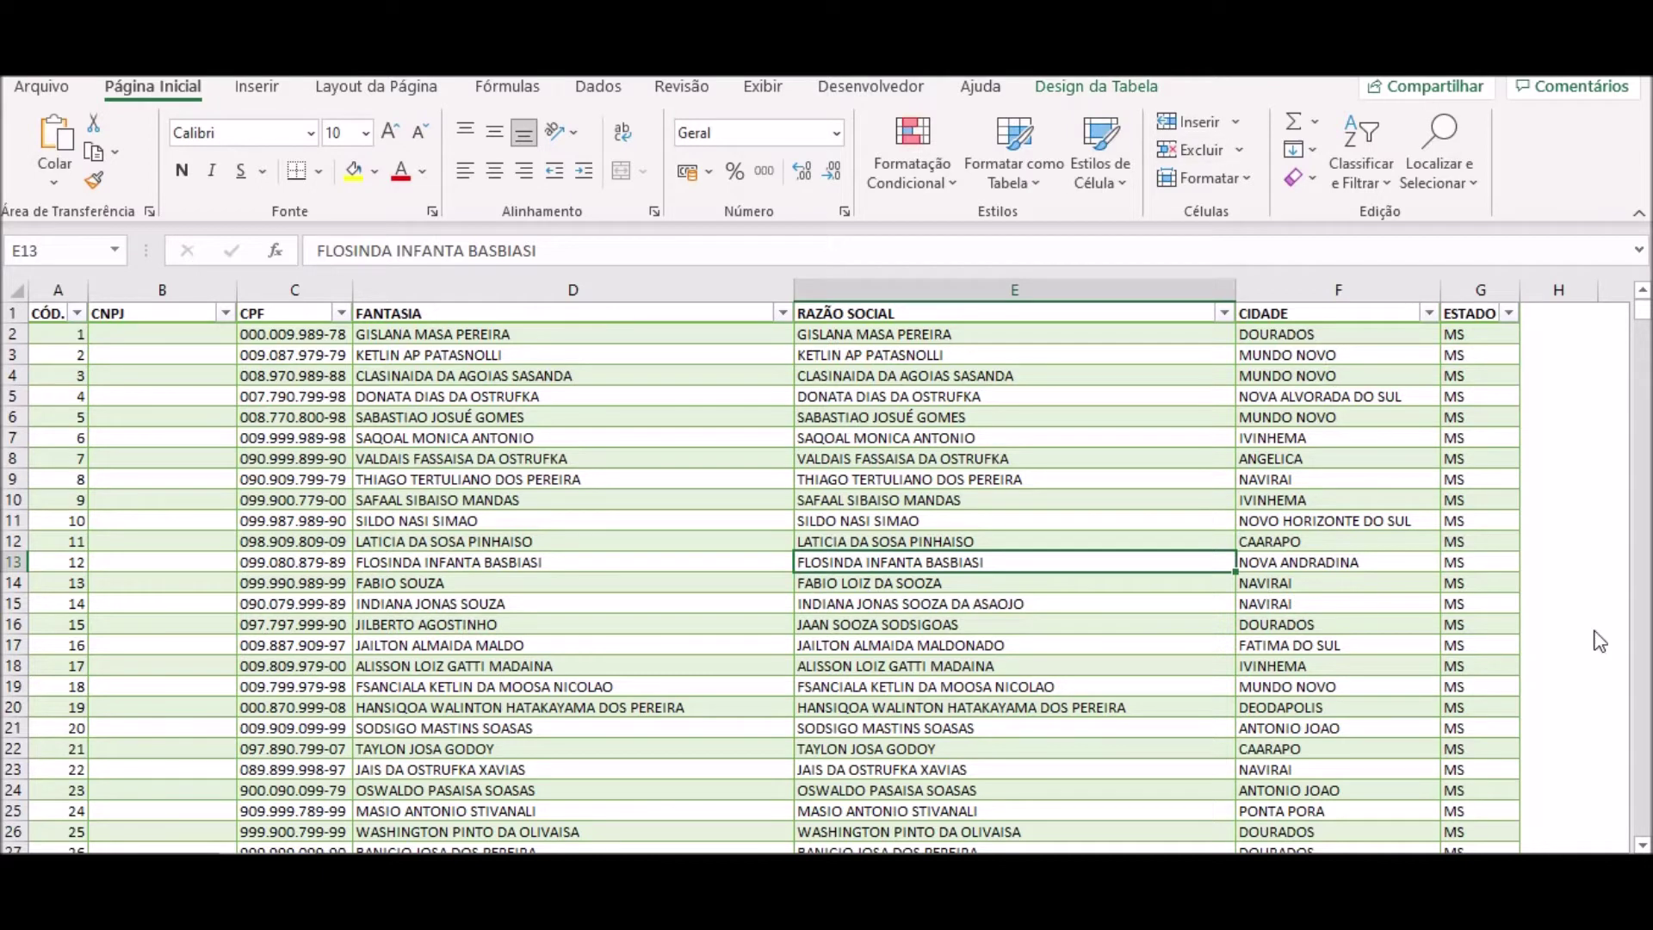
pyautogui.click(1575, 610)
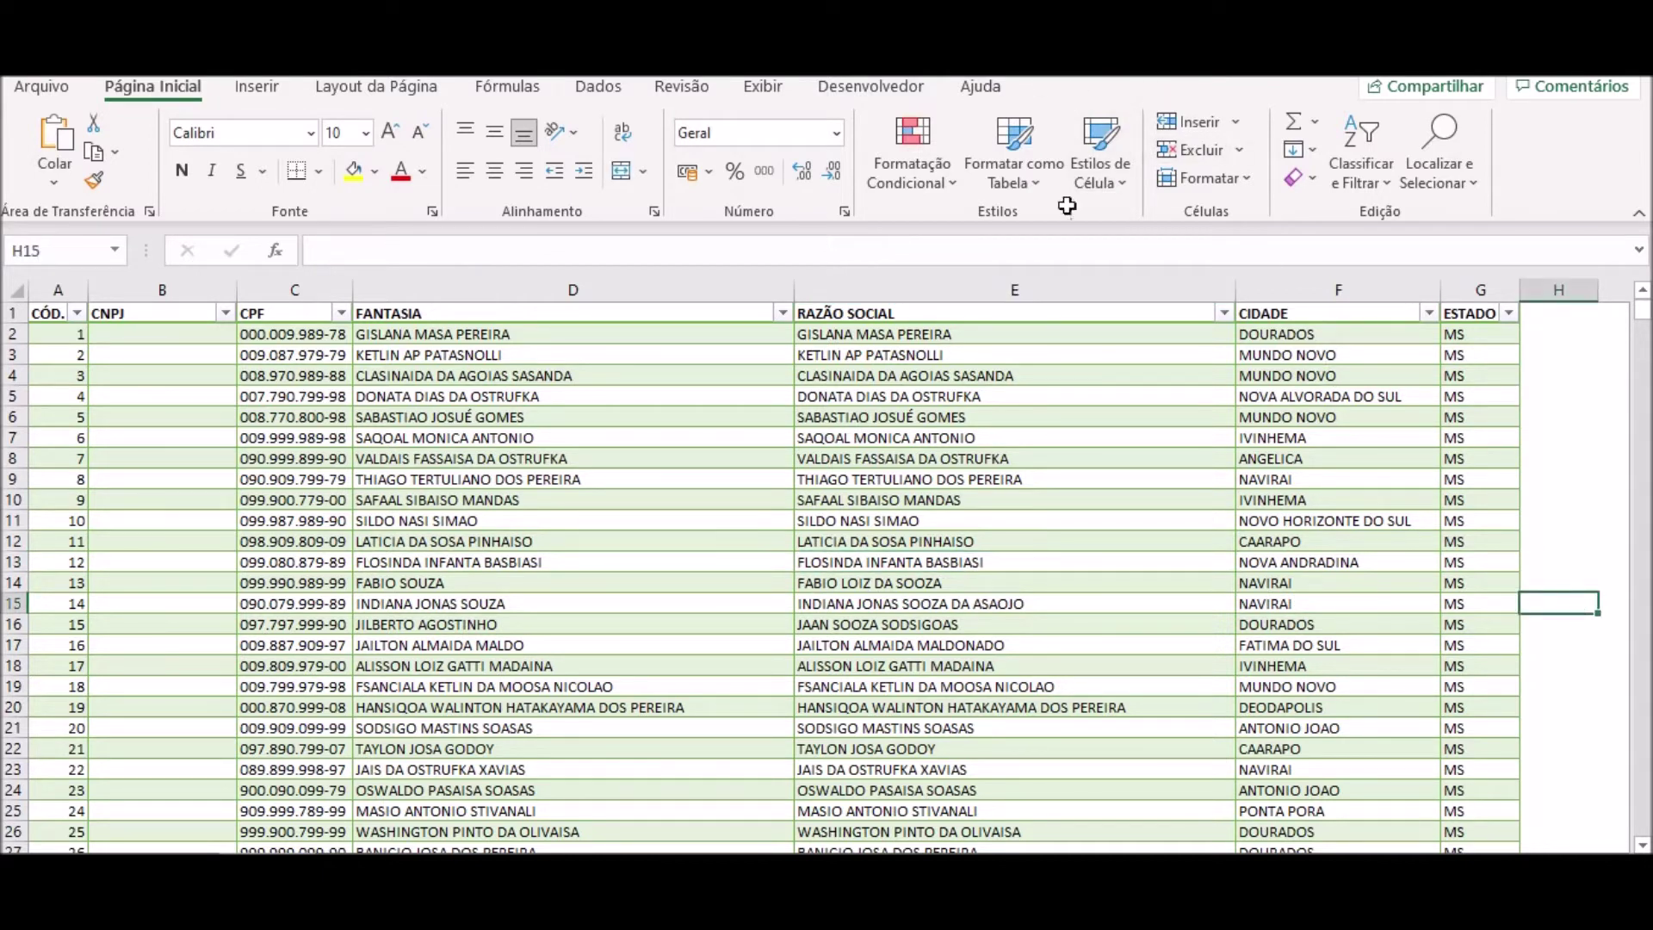
pyautogui.click(1080, 506)
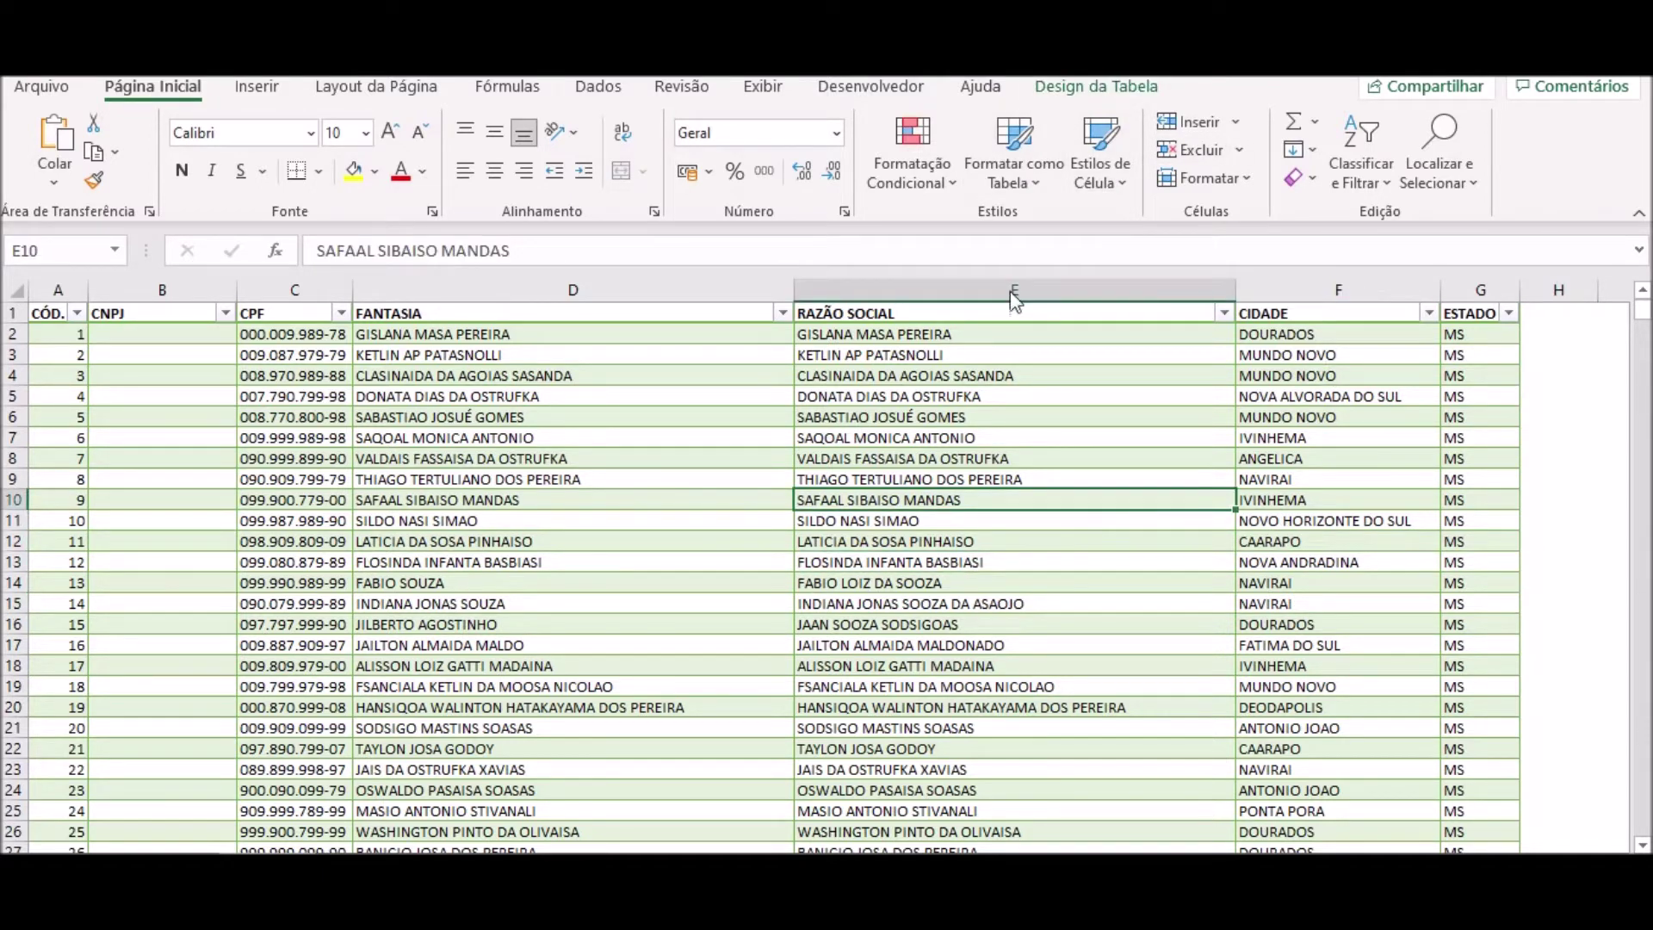
pyautogui.click(1062, 93)
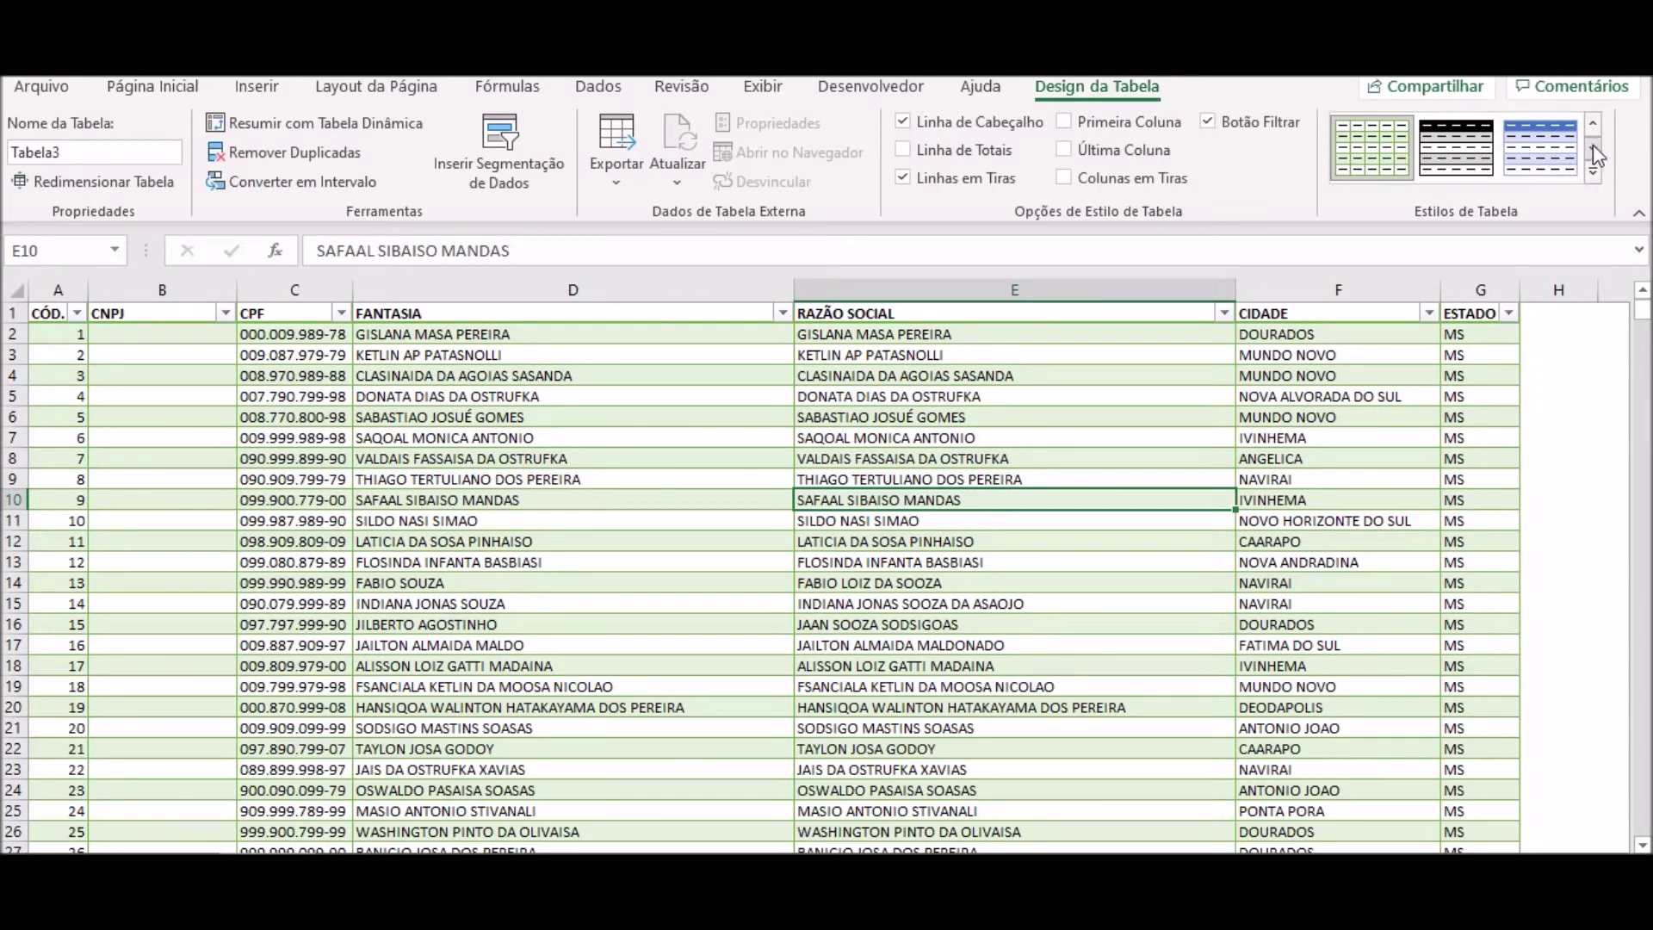
# Switch Tabela3 to the orange Média banded style from the full Estilos de Tabela gallery.
pyautogui.click(1593, 148)
pyautogui.click(1589, 169)
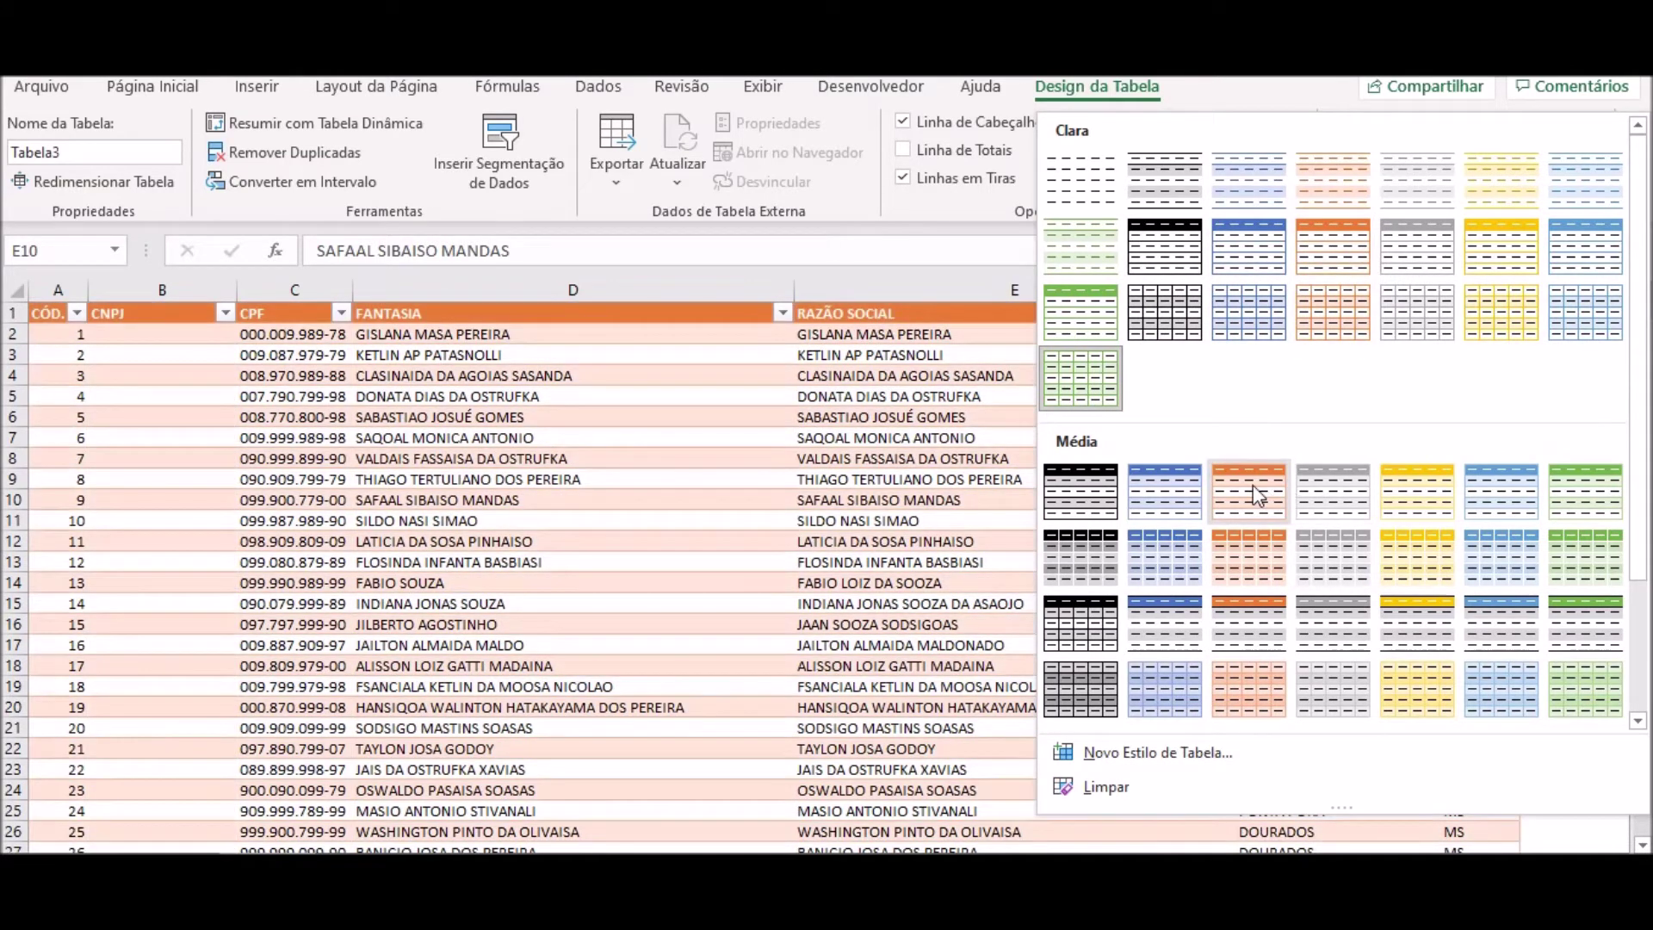
pyautogui.click(1253, 487)
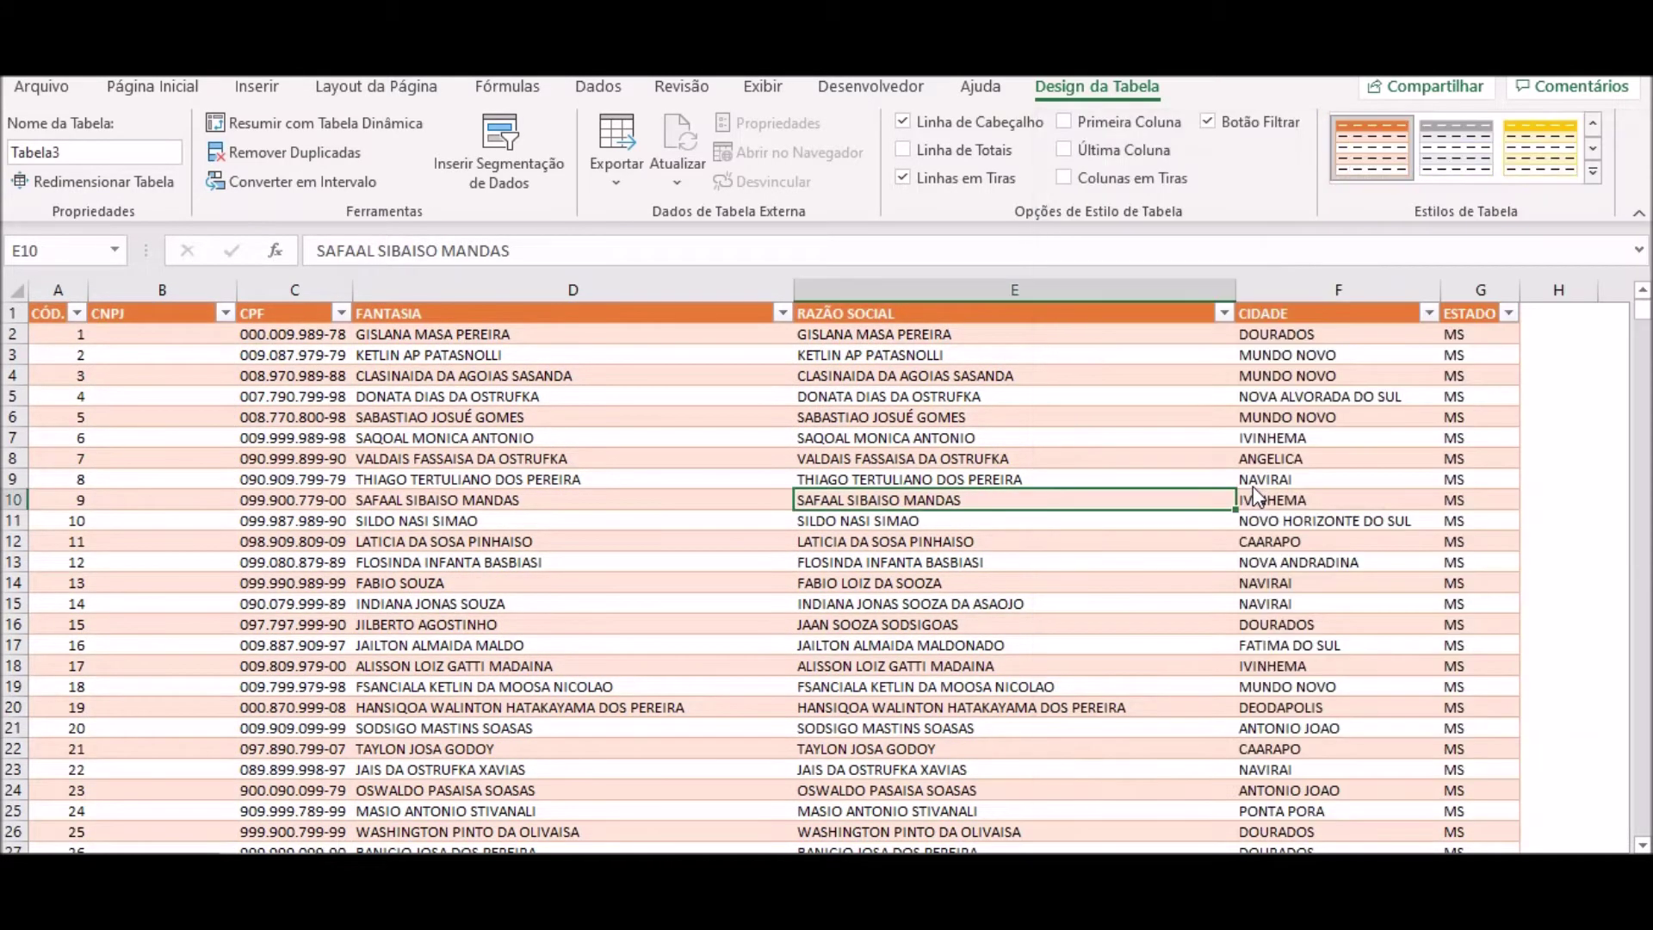
pyautogui.click(769, 418)
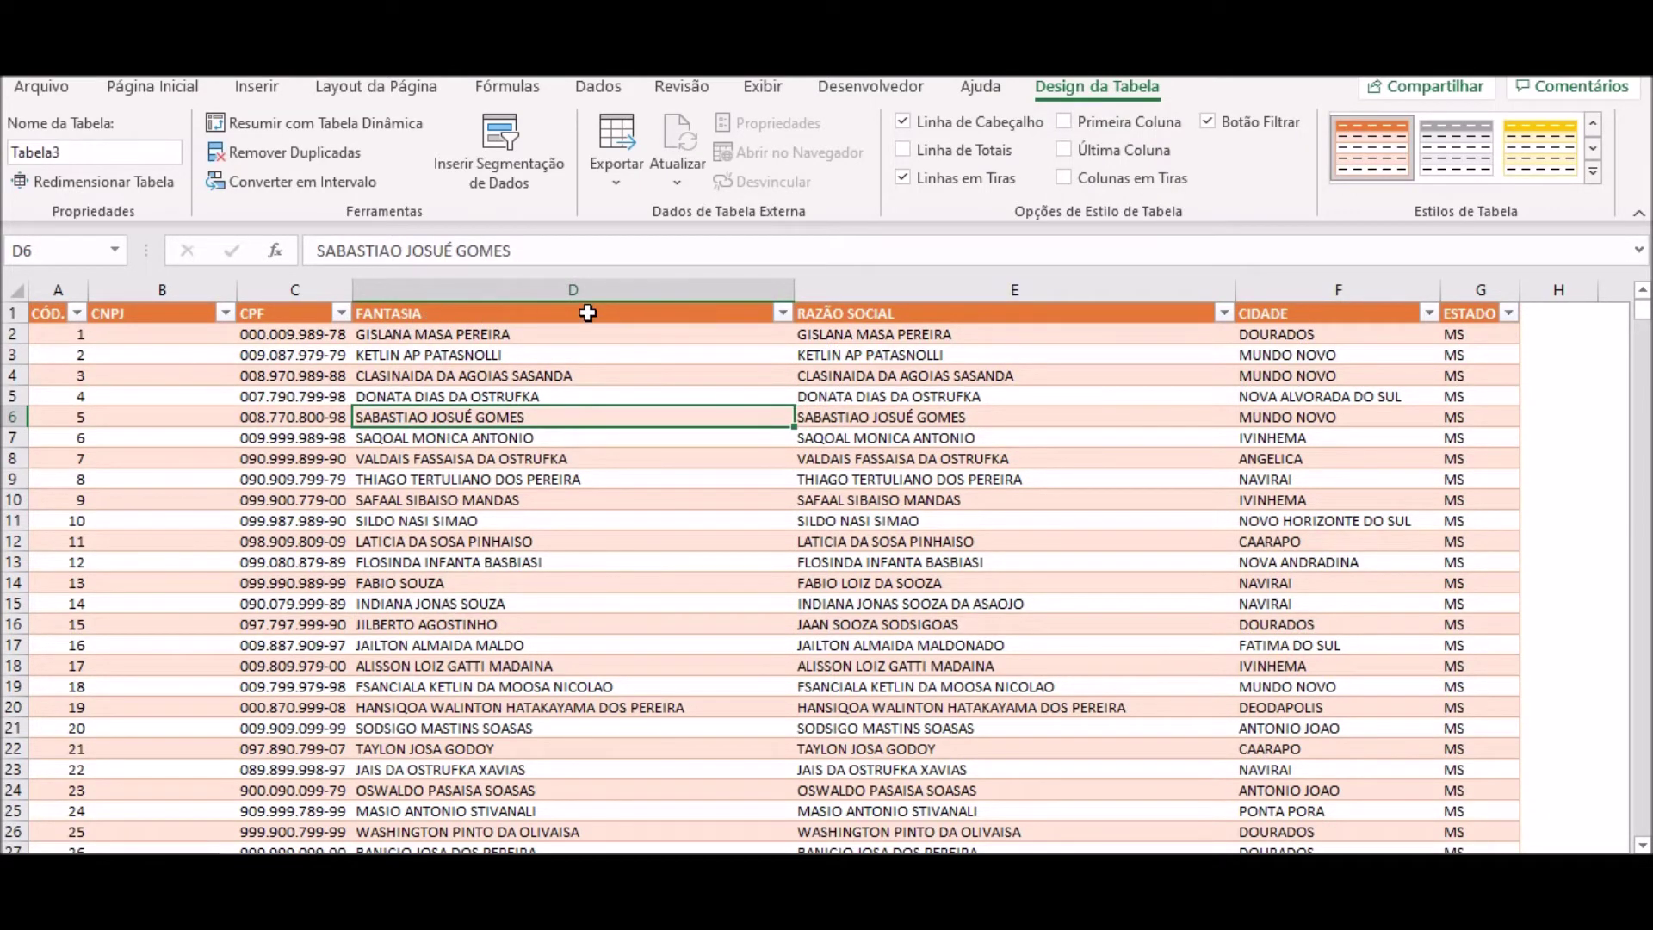
pyautogui.click(783, 313)
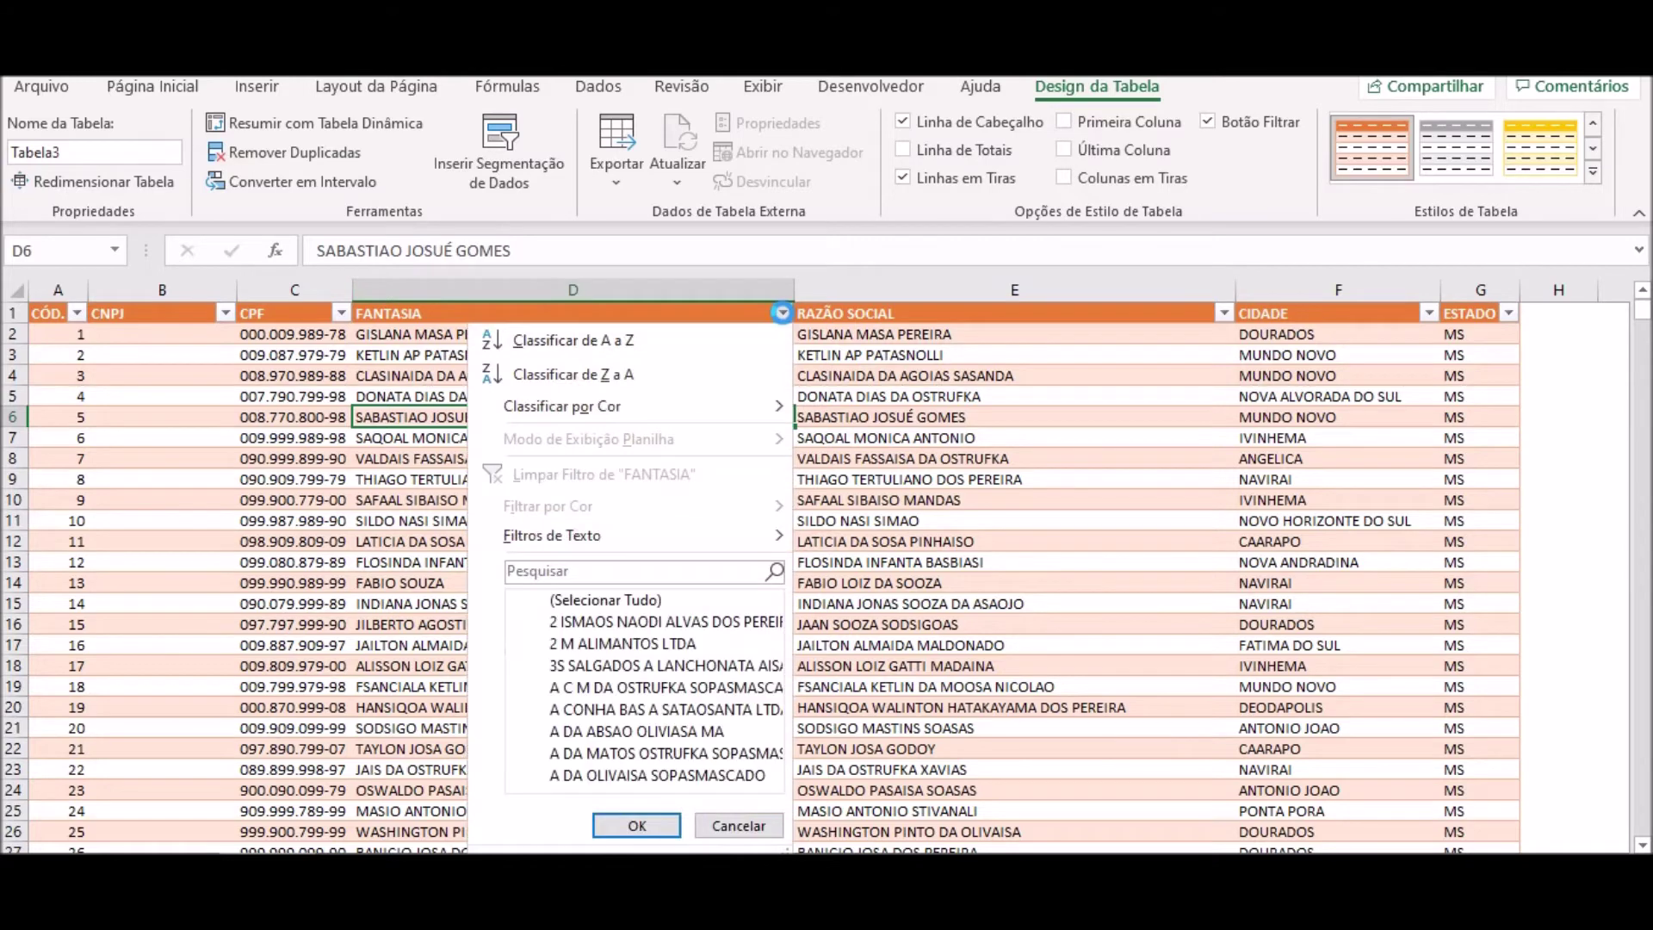
# Filter the FANTASIA column to entries containing ROGER, keeping all search results selected.
pyautogui.click(541, 571)
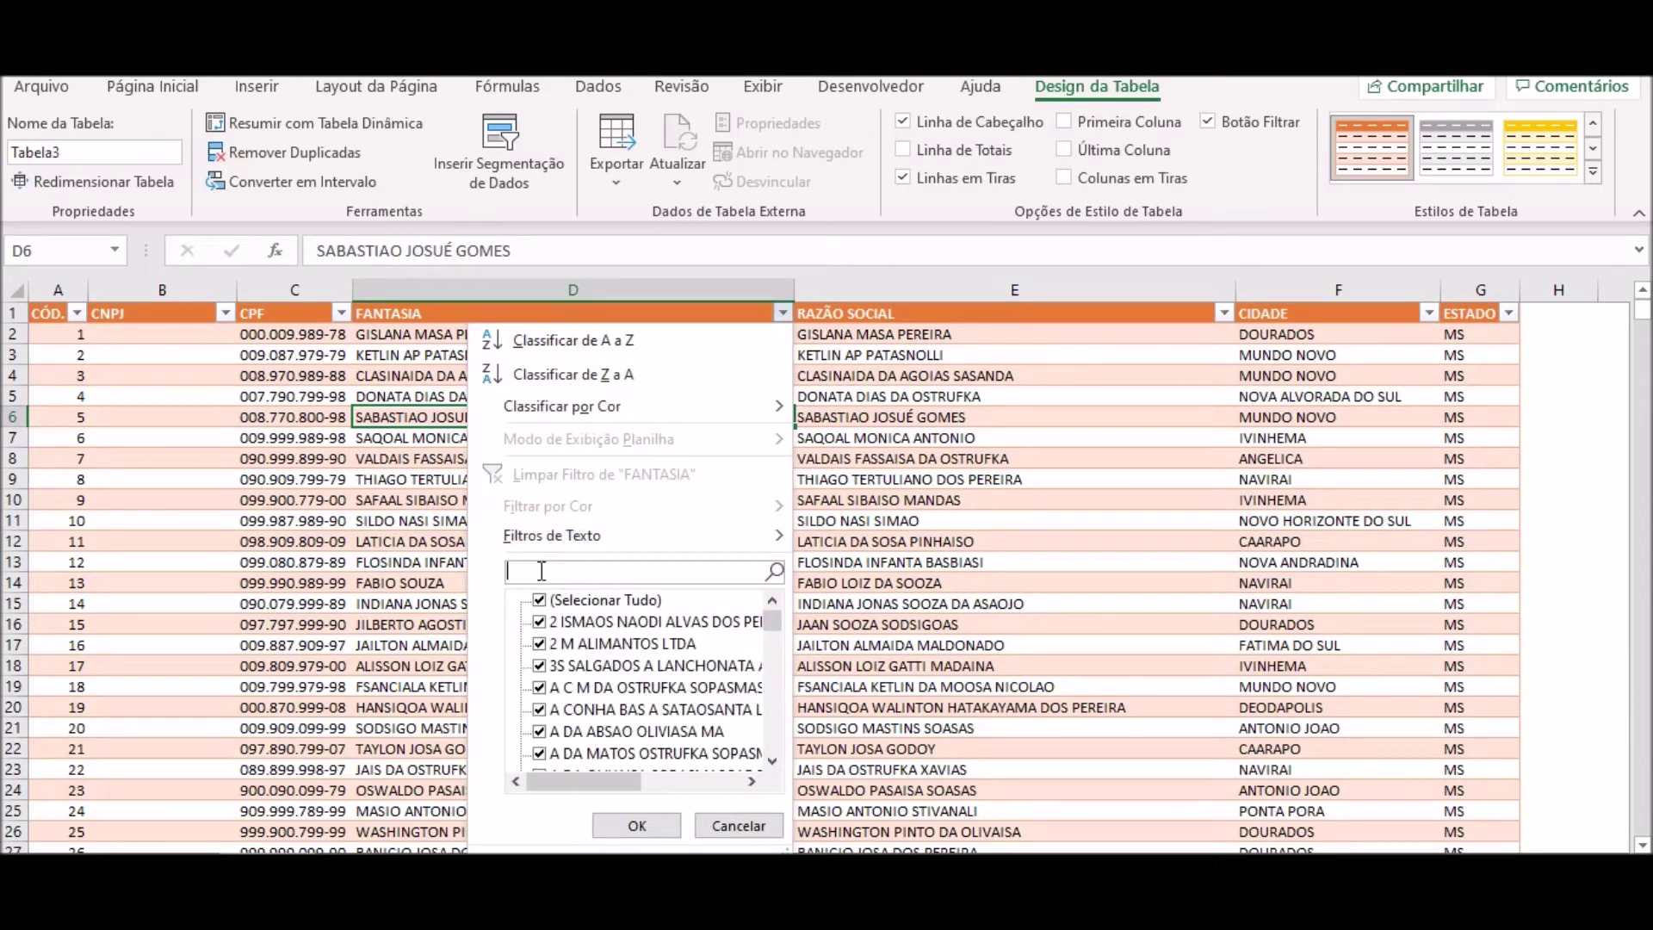
pyautogui.write('ROGER')
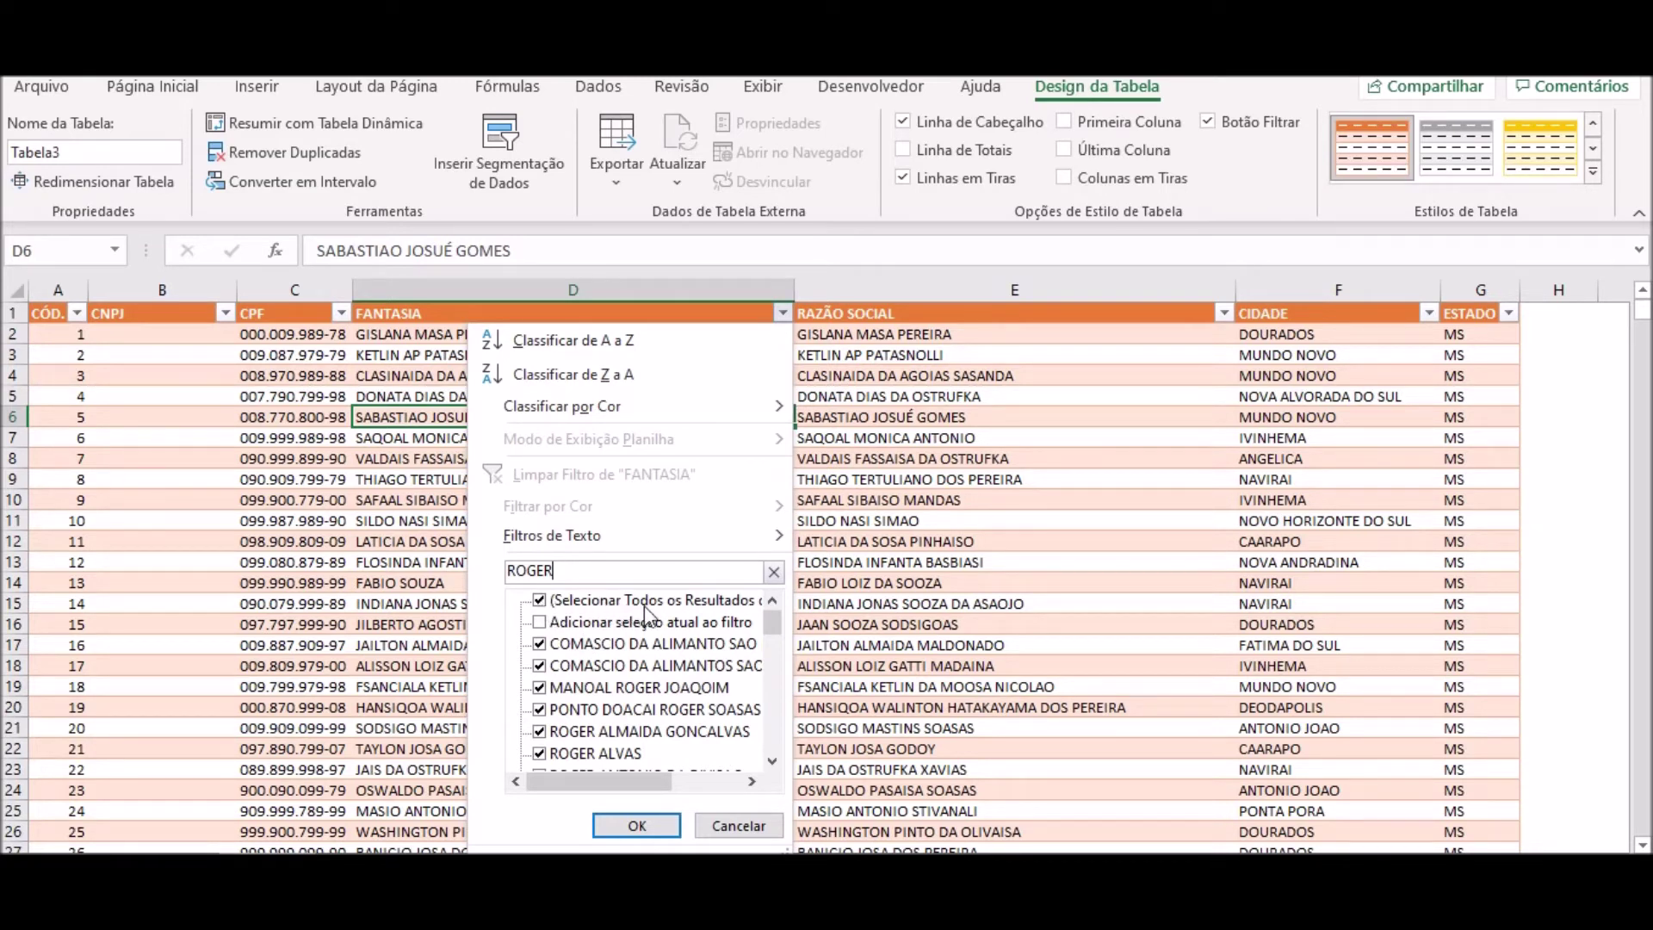
pyautogui.click(539, 601)
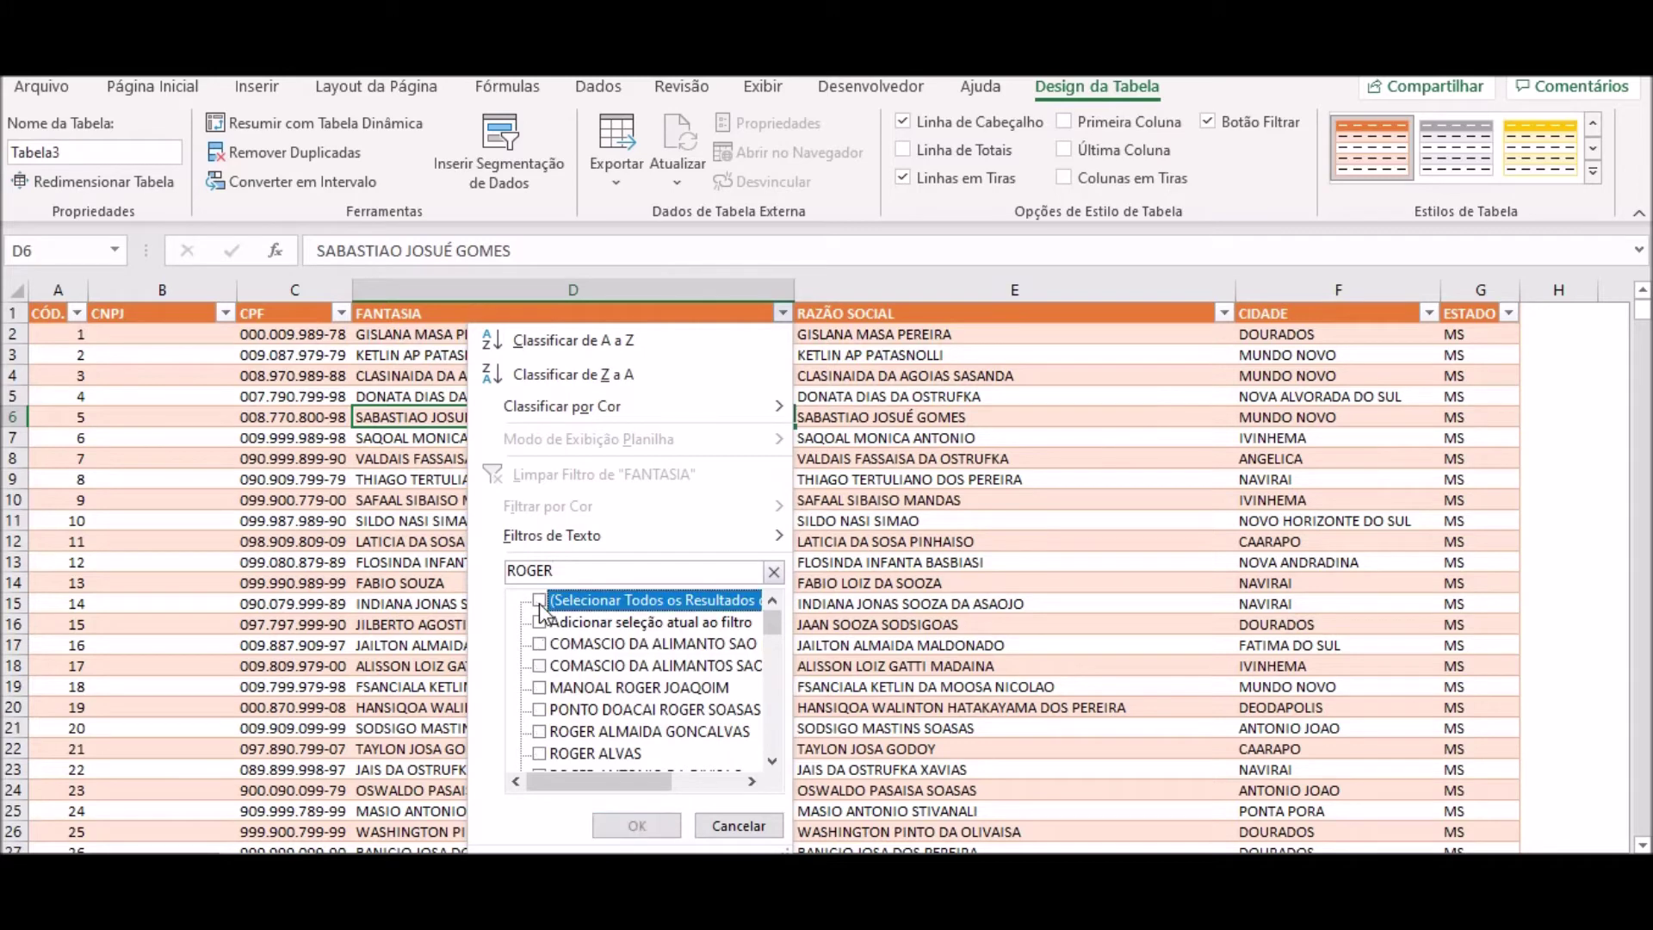
pyautogui.click(539, 601)
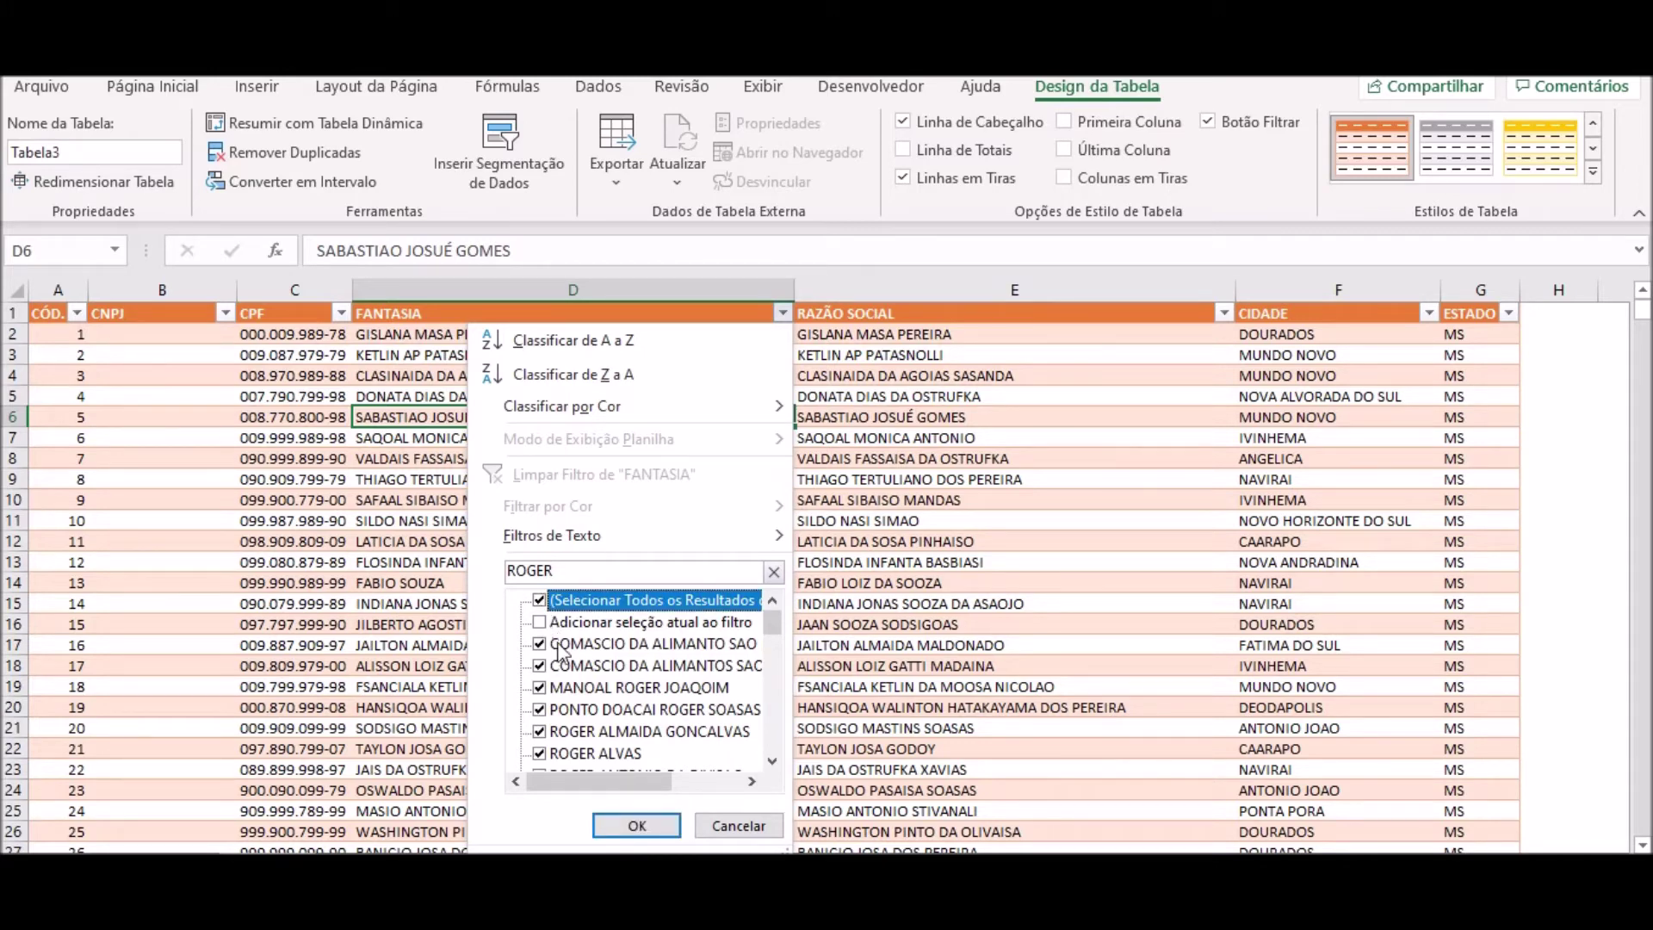
pyautogui.click(636, 827)
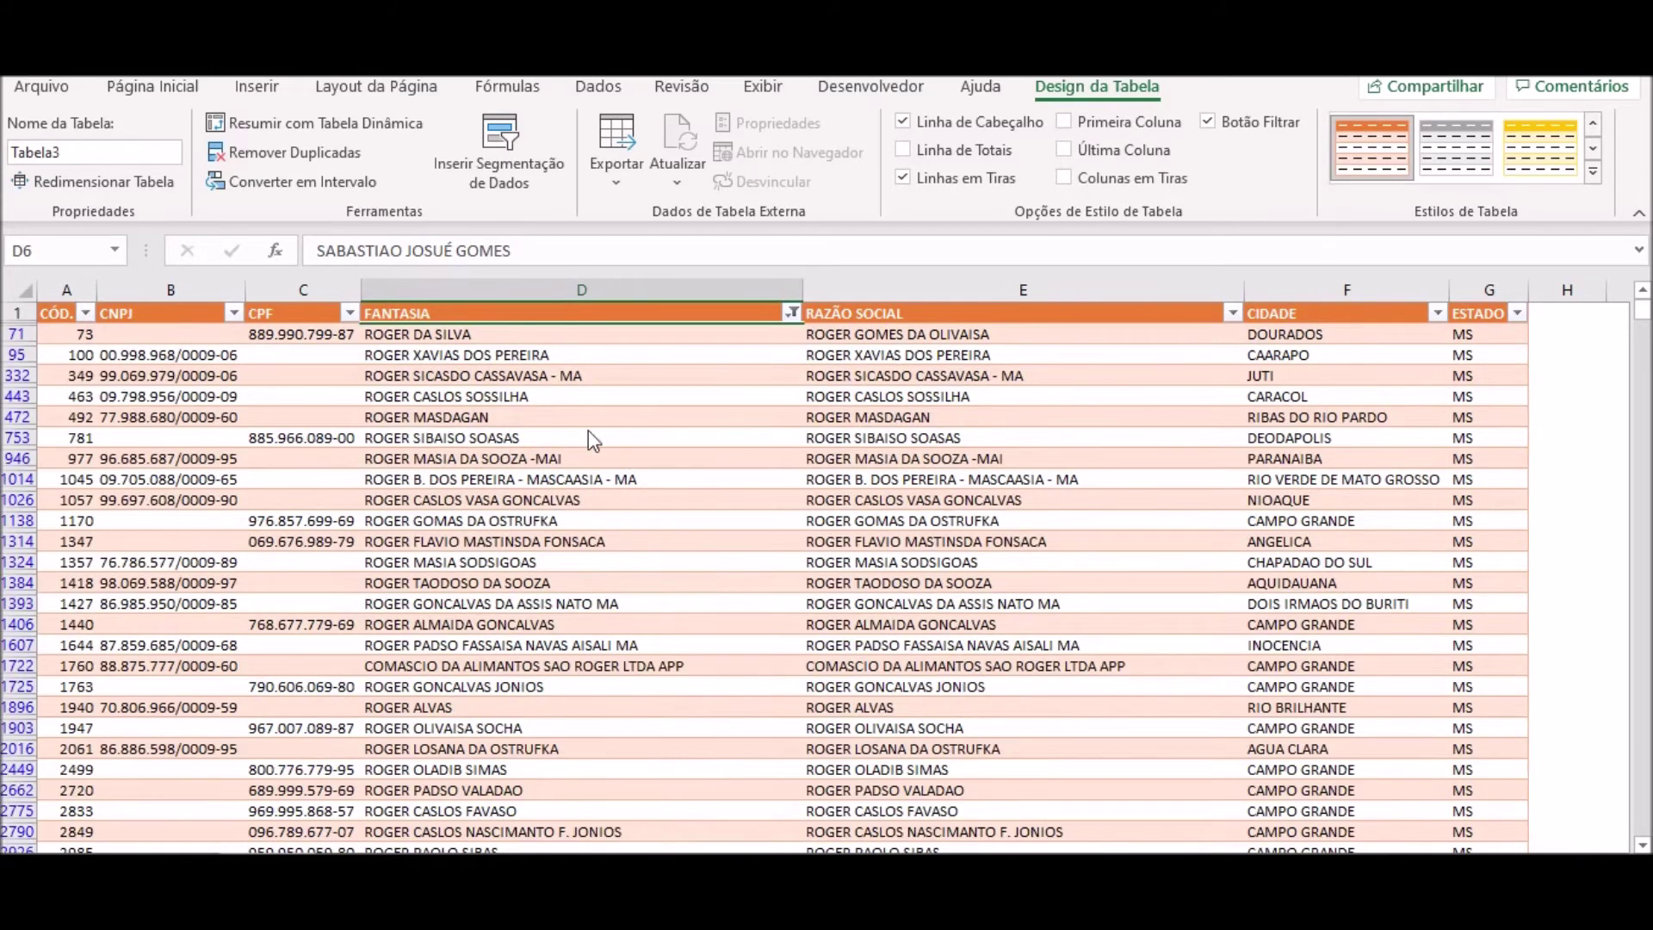
pyautogui.scroll(-1, 560, 578)
pyautogui.scroll(-2, 560, 578)
pyautogui.scroll(-3, 560, 578)
pyautogui.scroll(-1, 561, 578)
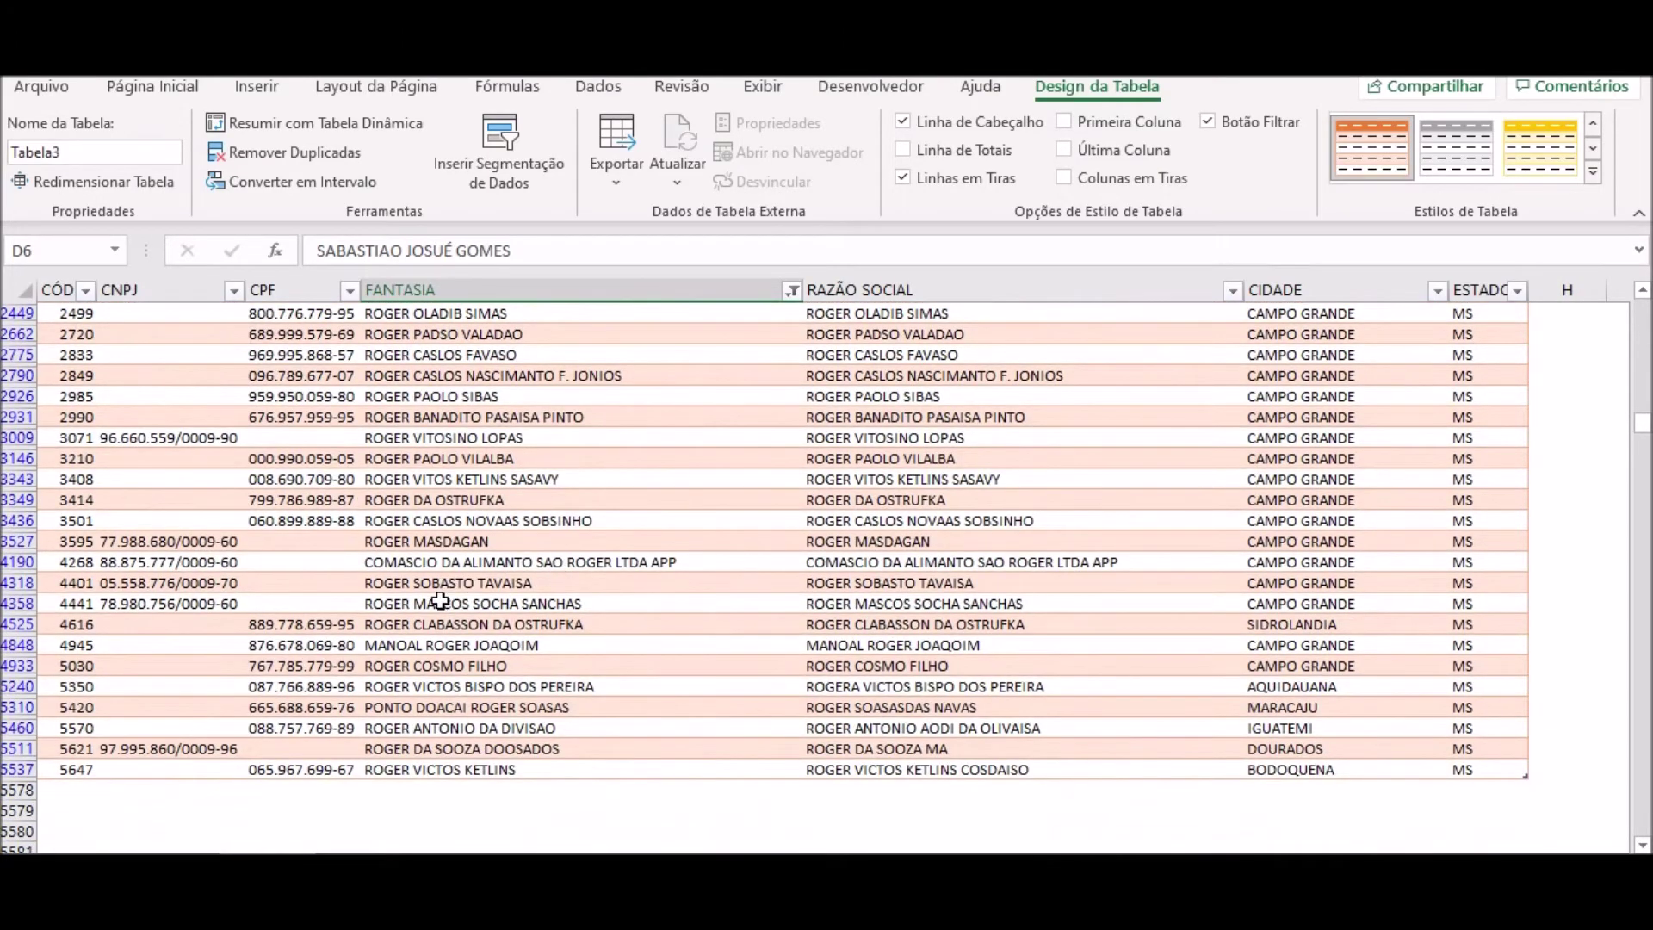
pyautogui.scroll(6, 440, 600)
pyautogui.scroll(1, 440, 600)
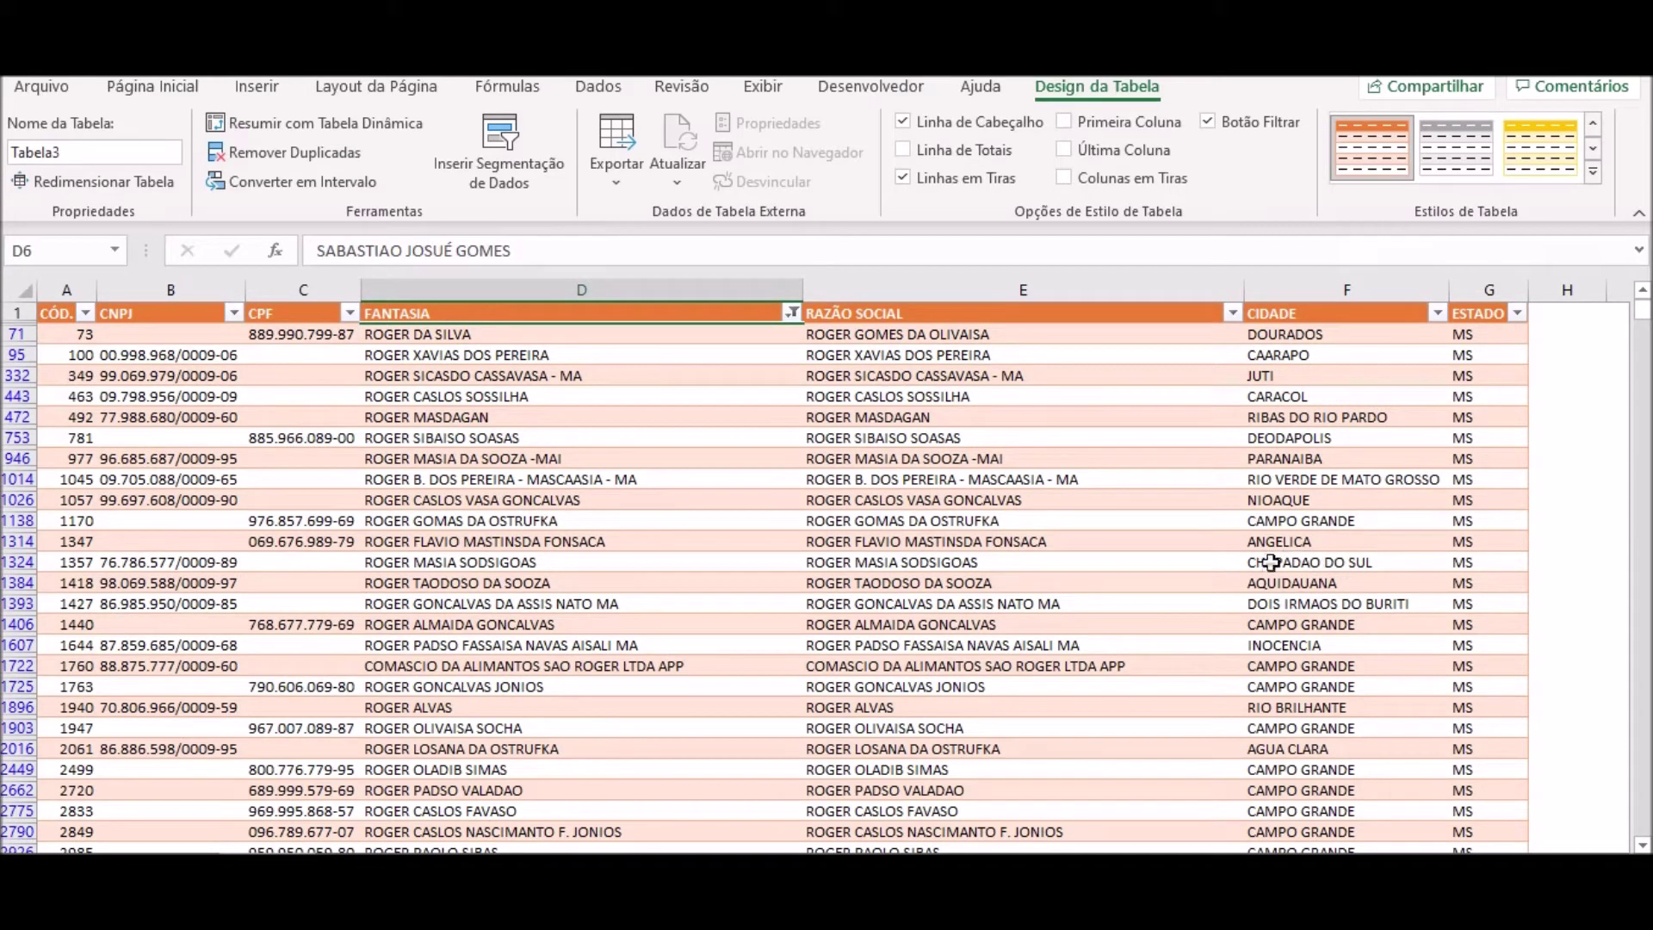
# Filter CIDADE to AQUIDAUANA via an AQUID search, leaving rows 1418 and 5350.
pyautogui.click(1438, 313)
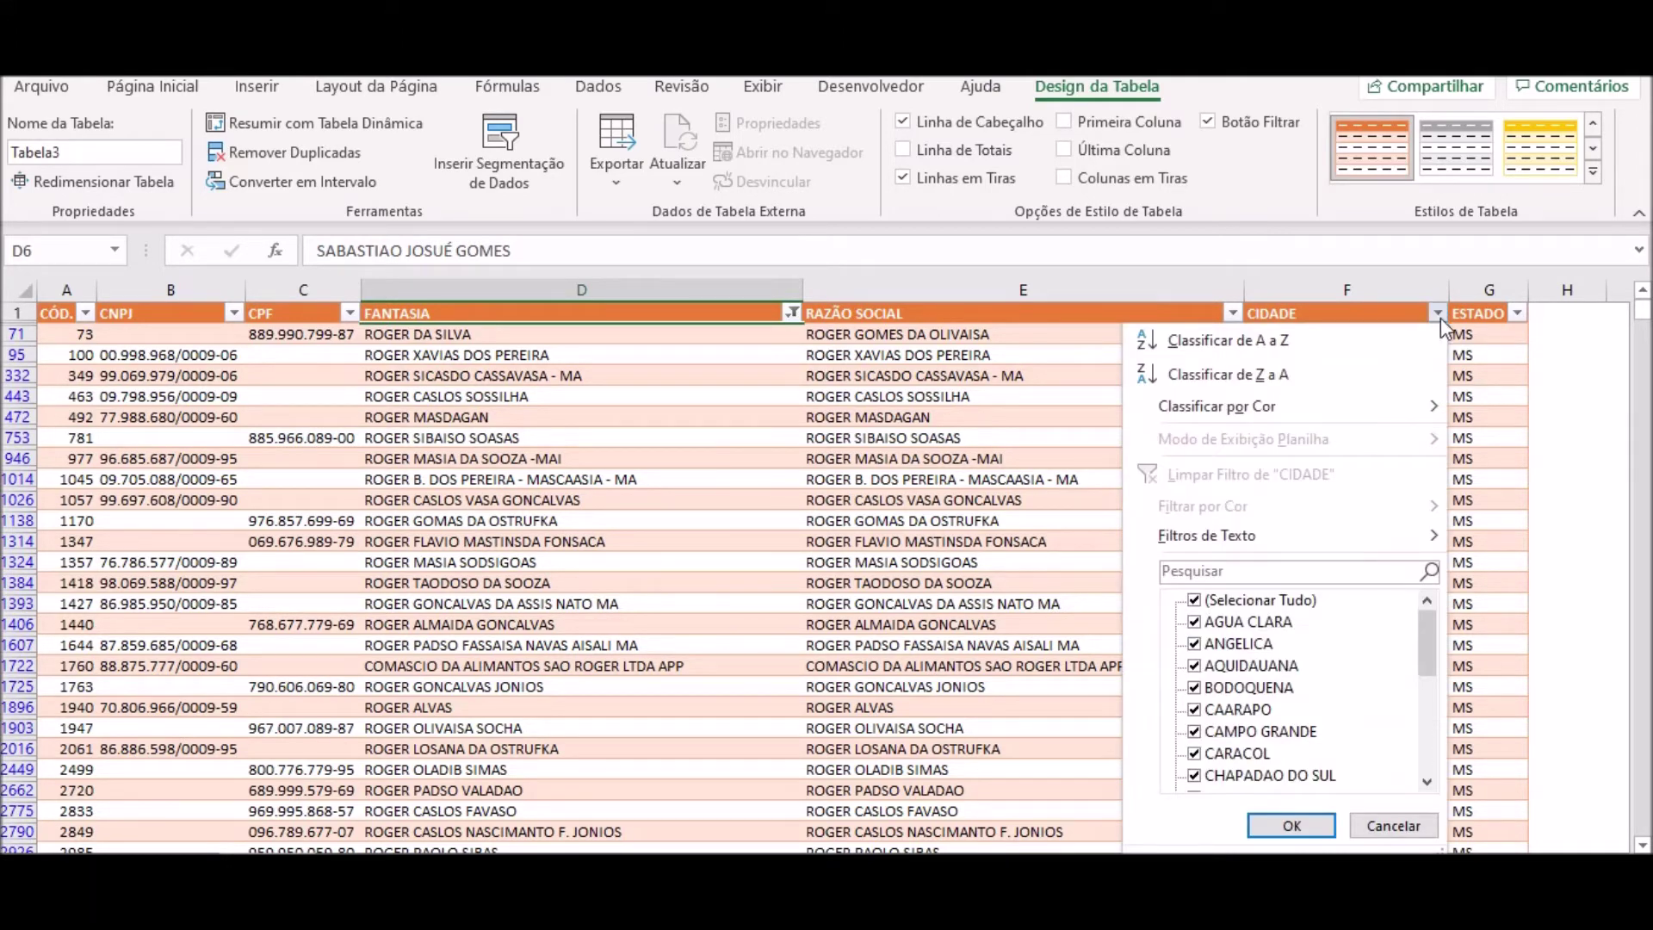
pyautogui.click(1197, 572)
pyautogui.write('AQUI')
pyautogui.write('DA')
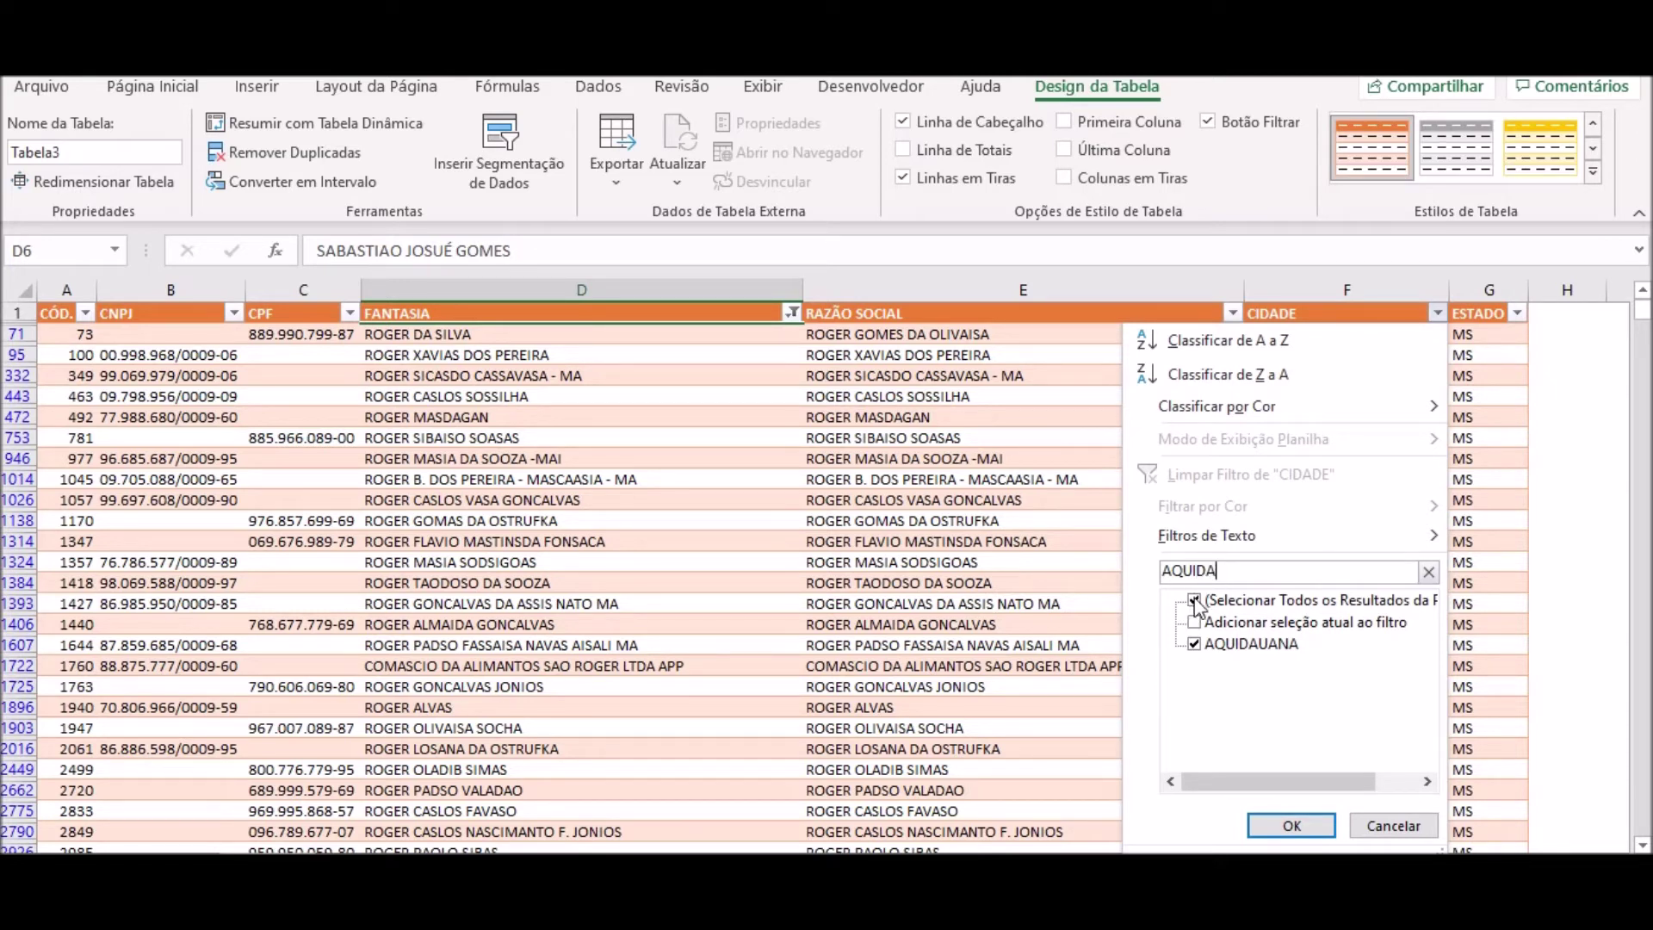
pyautogui.click(1195, 600)
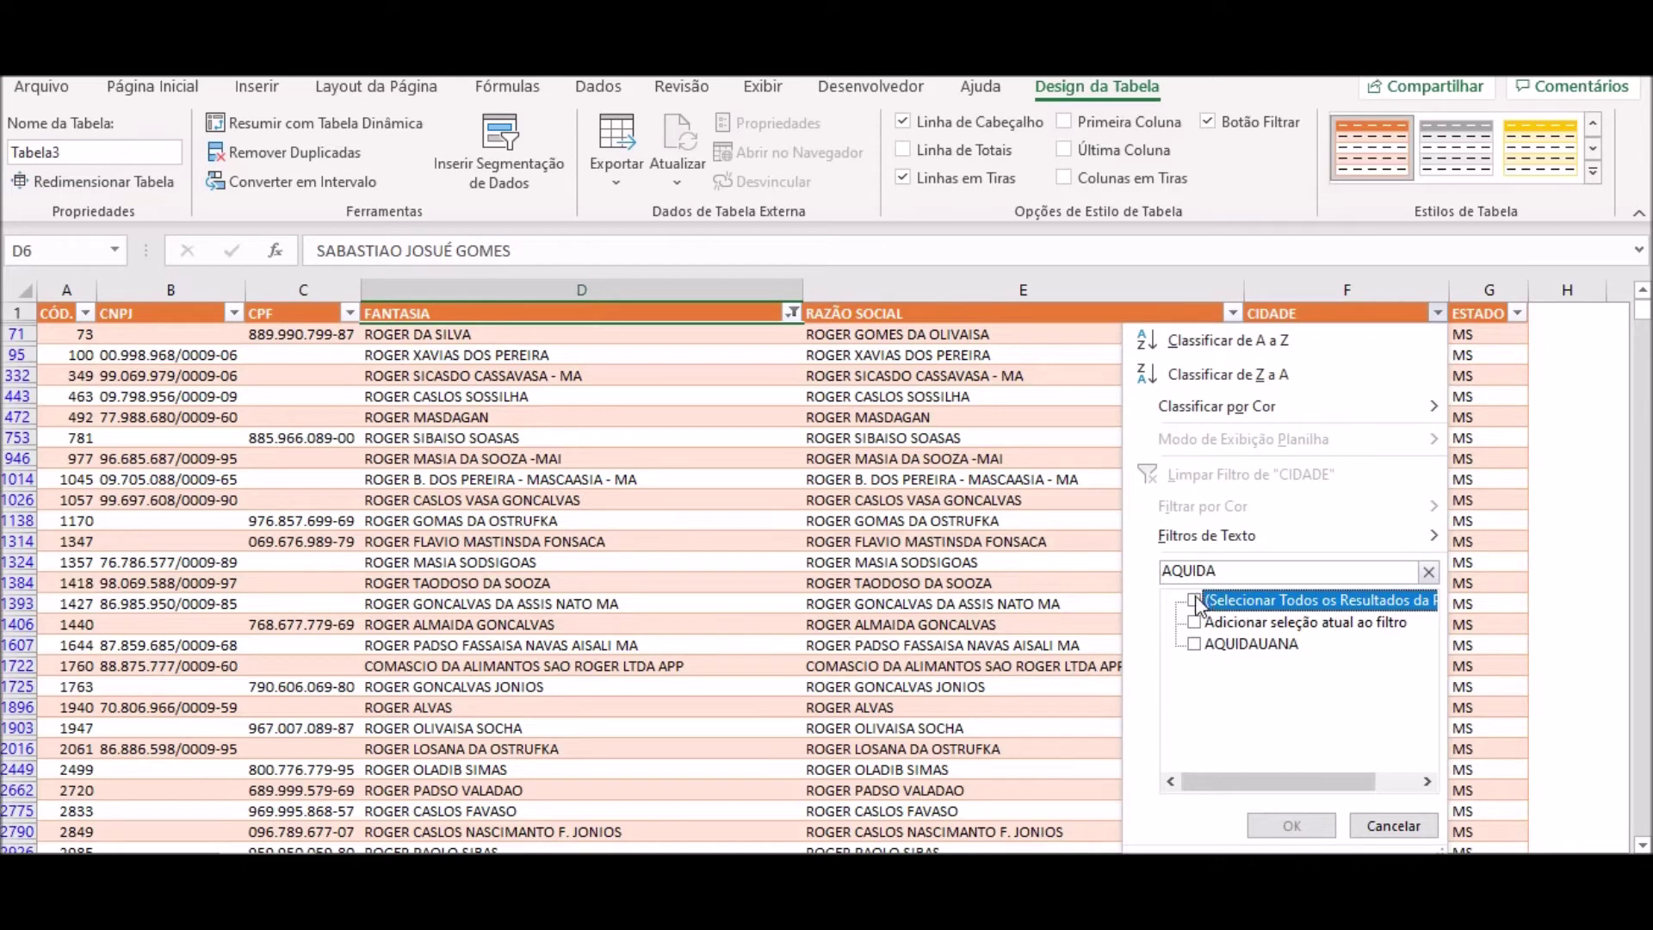
pyautogui.click(1194, 600)
pyautogui.click(1291, 825)
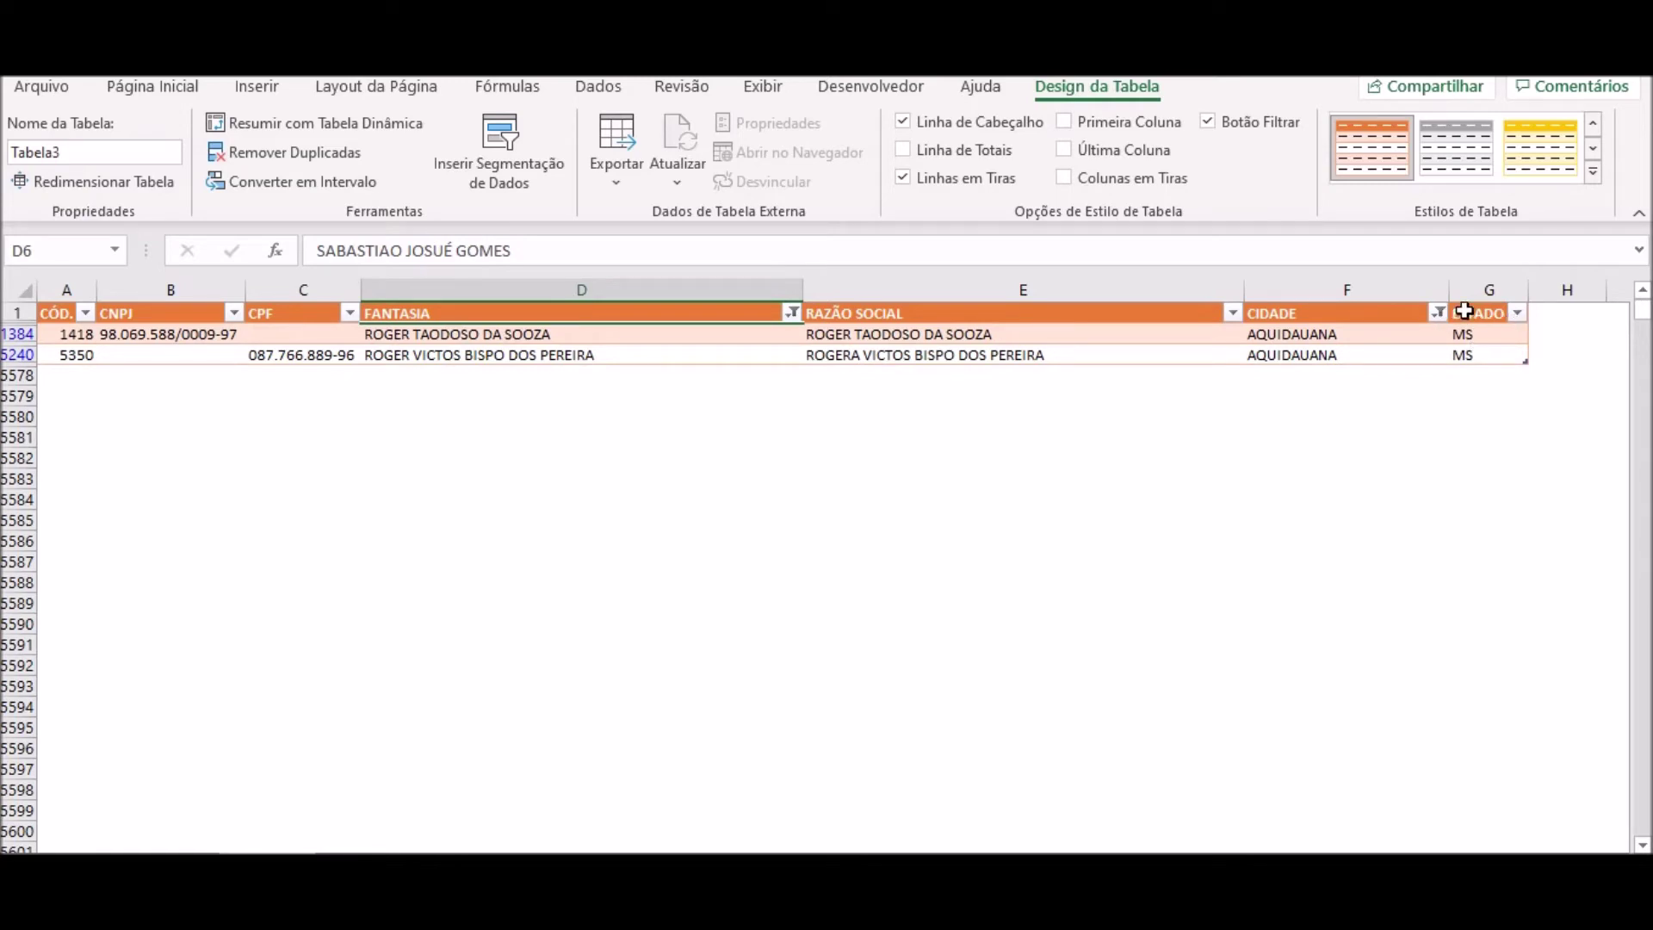
# Glance at the ESTADO filter, then clear the CIDADE filter to restore all ROGER rows.
pyautogui.click(1516, 313)
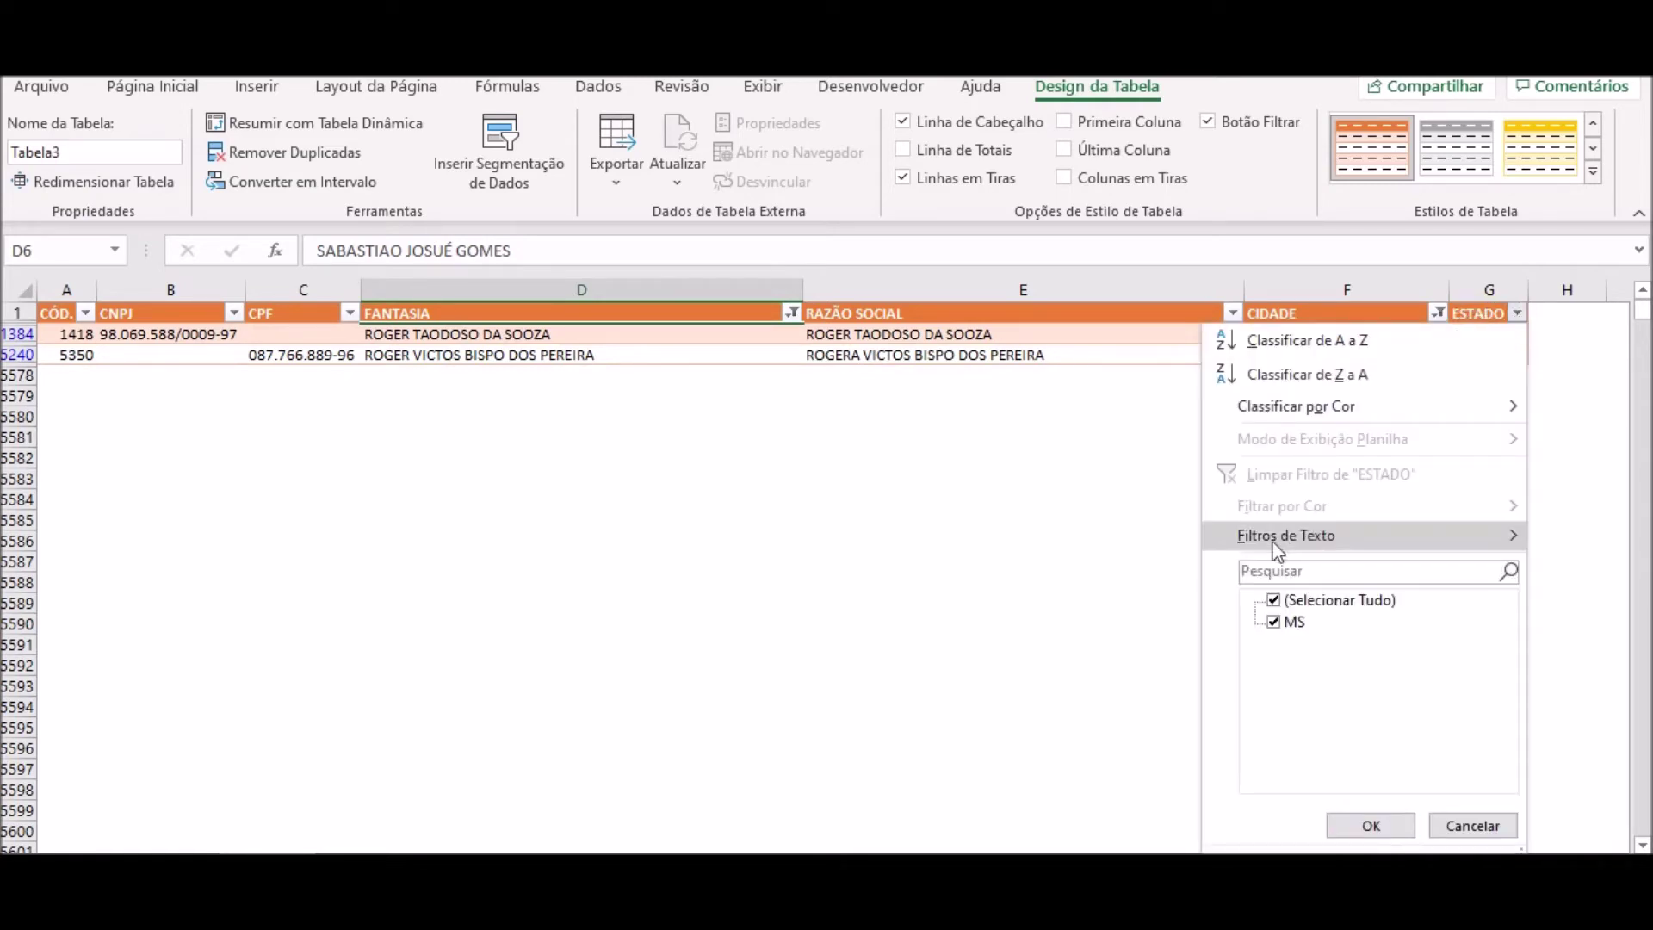
pyautogui.moveTo(1286, 534)
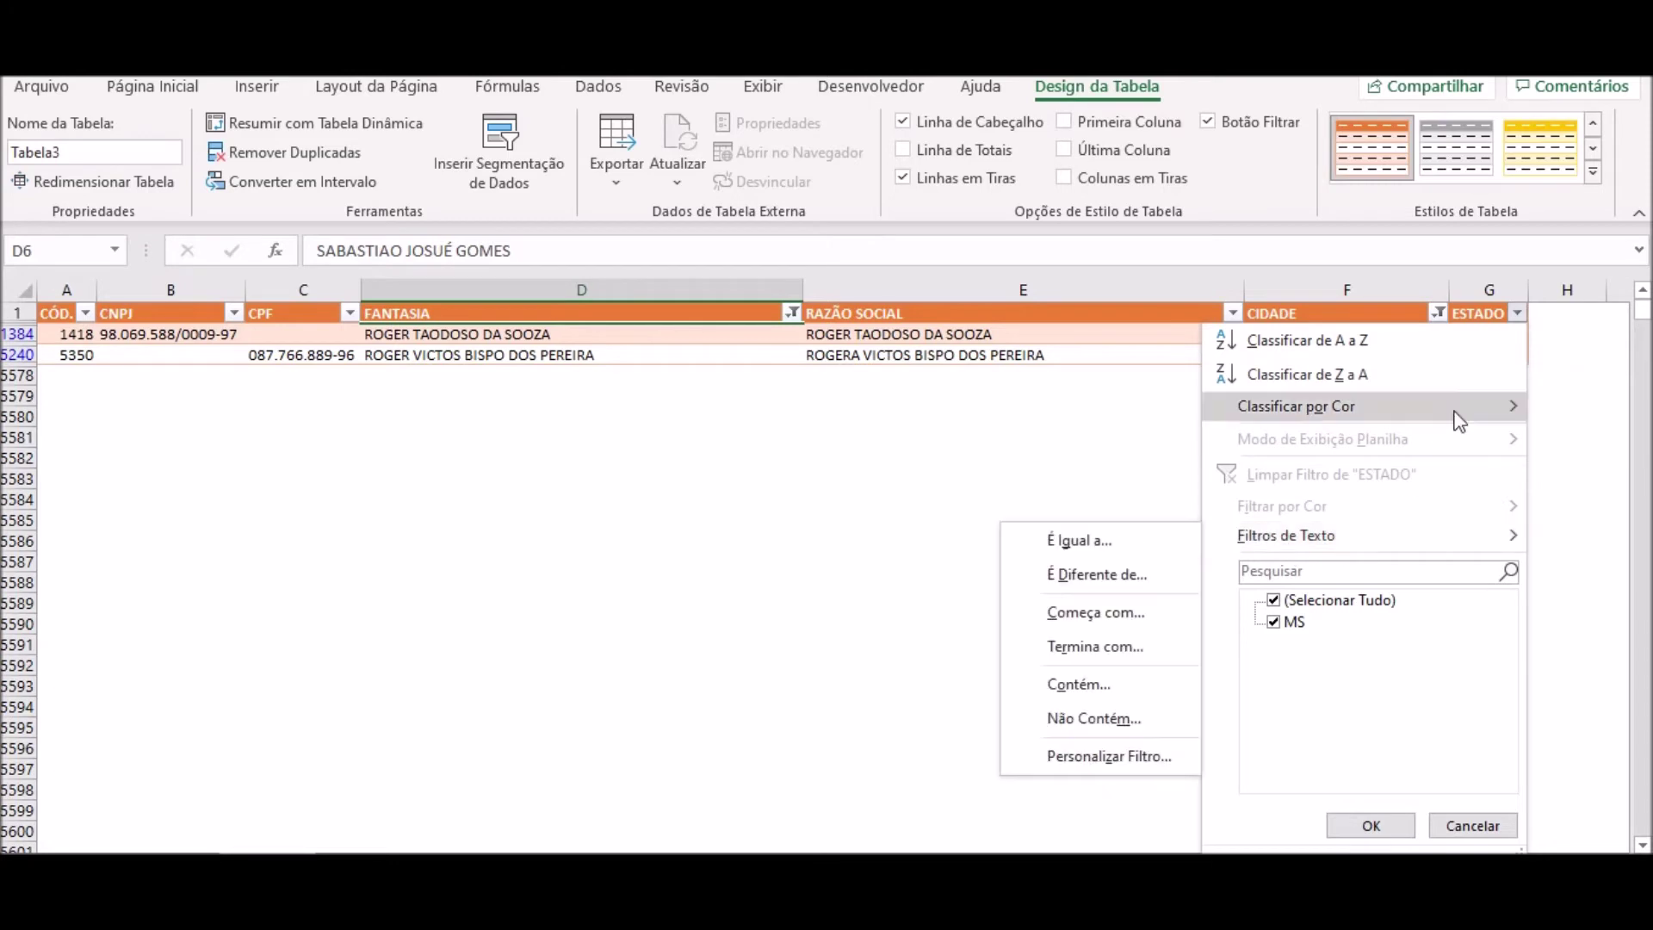
pyautogui.click(1441, 320)
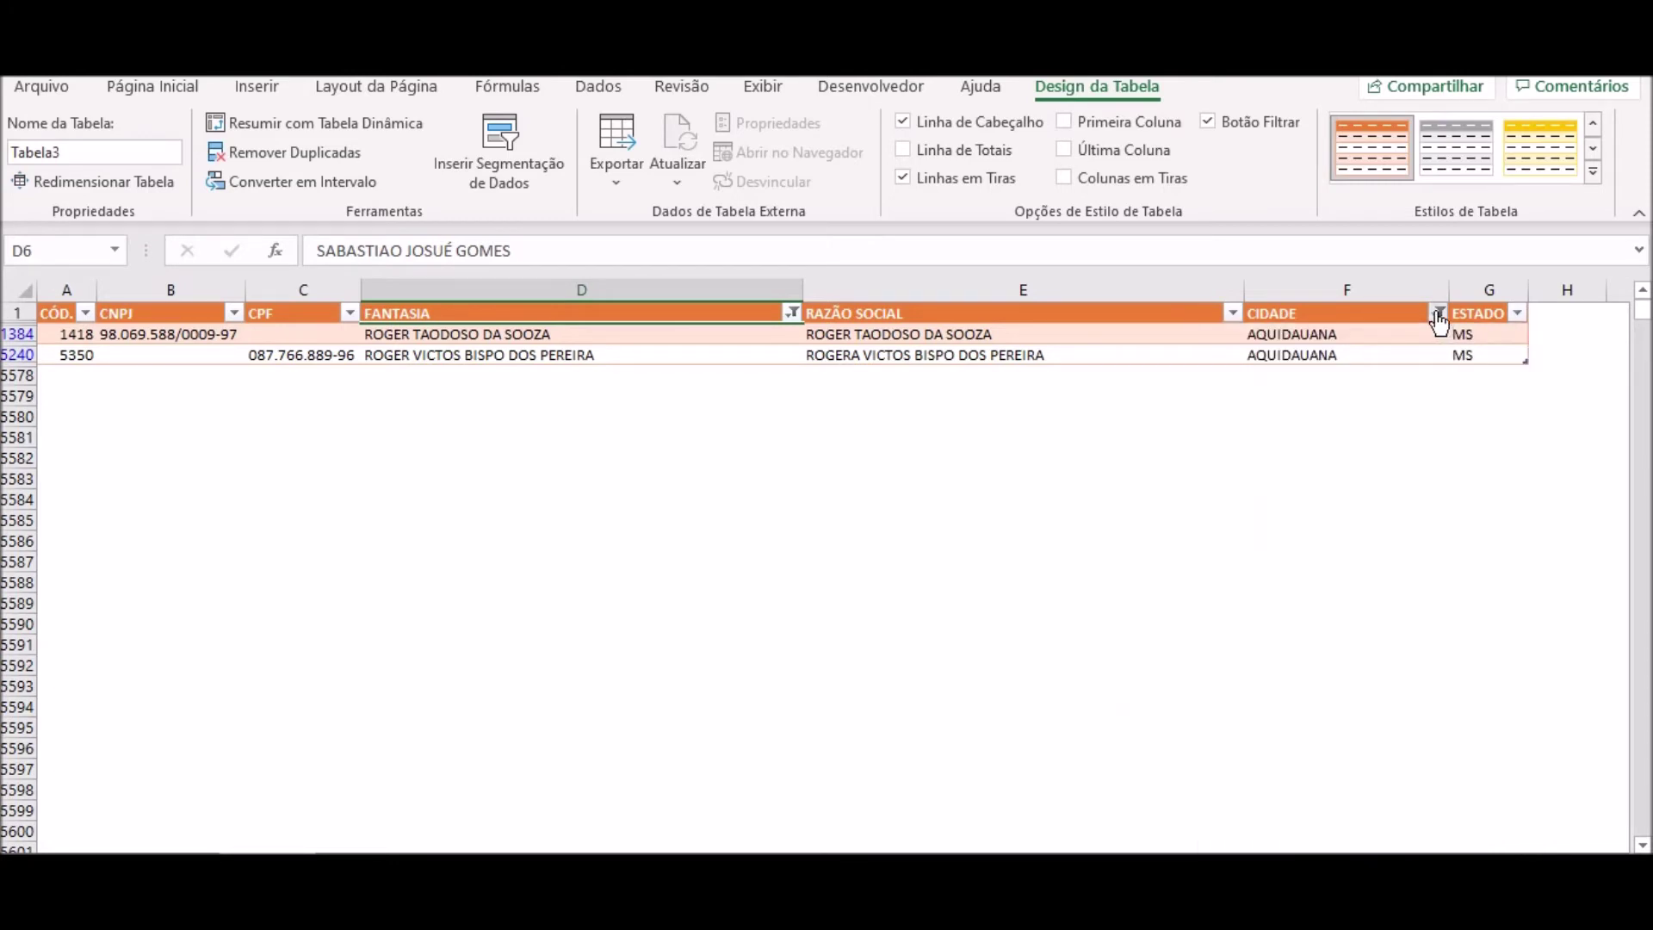
pyautogui.click(1437, 315)
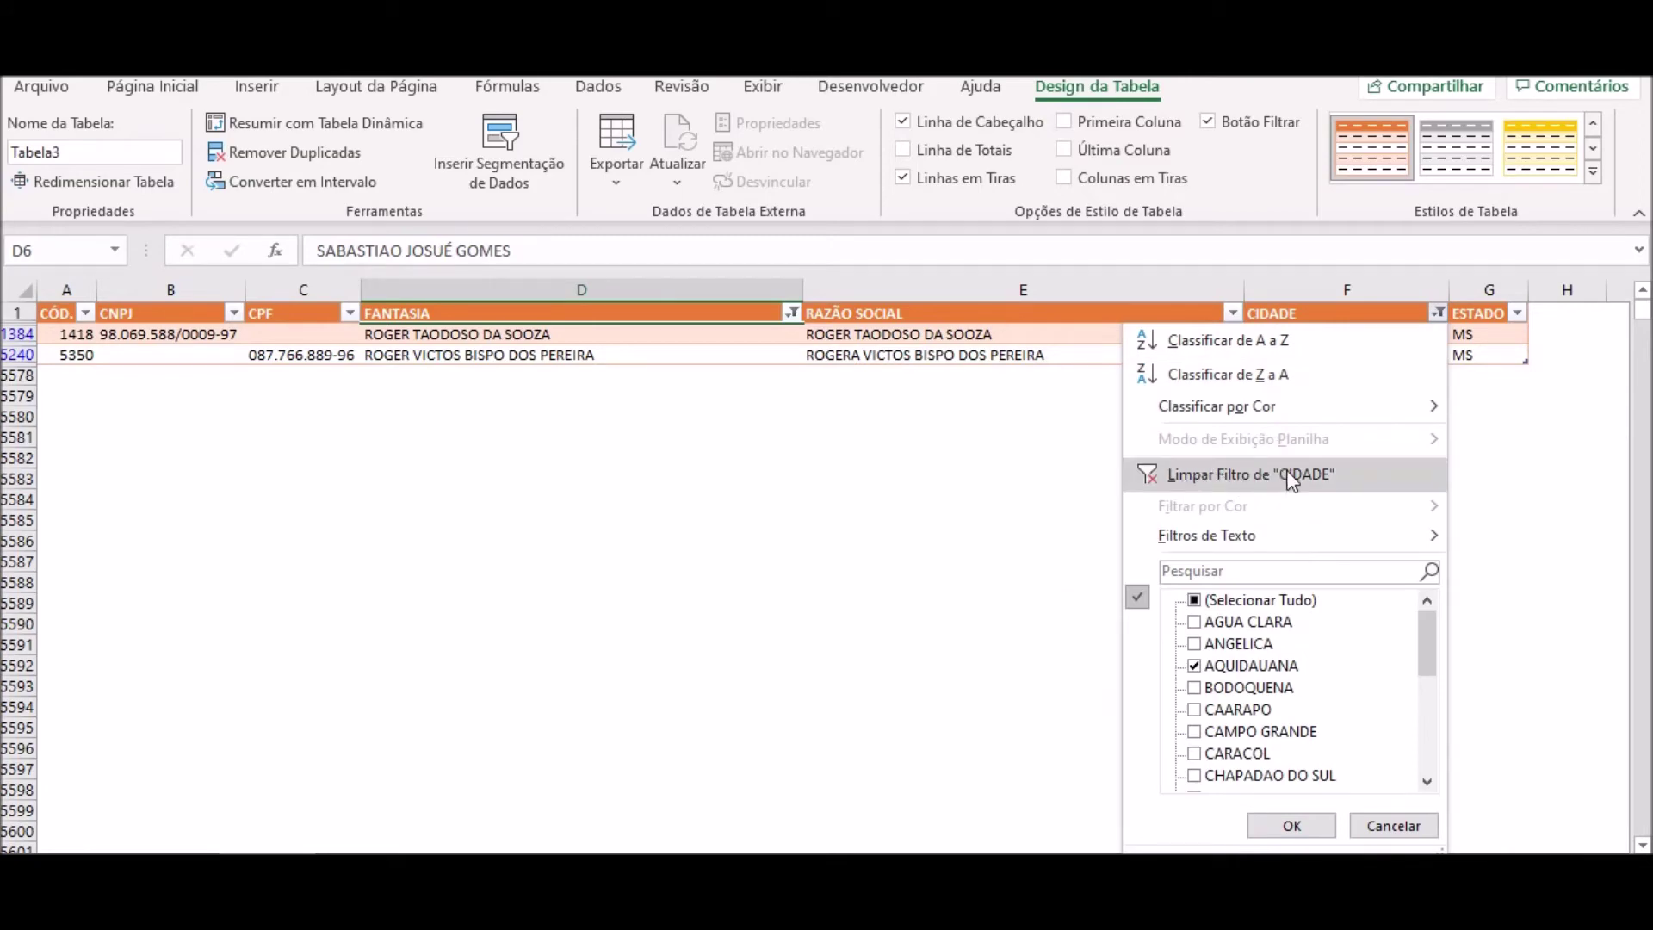
pyautogui.click(1272, 478)
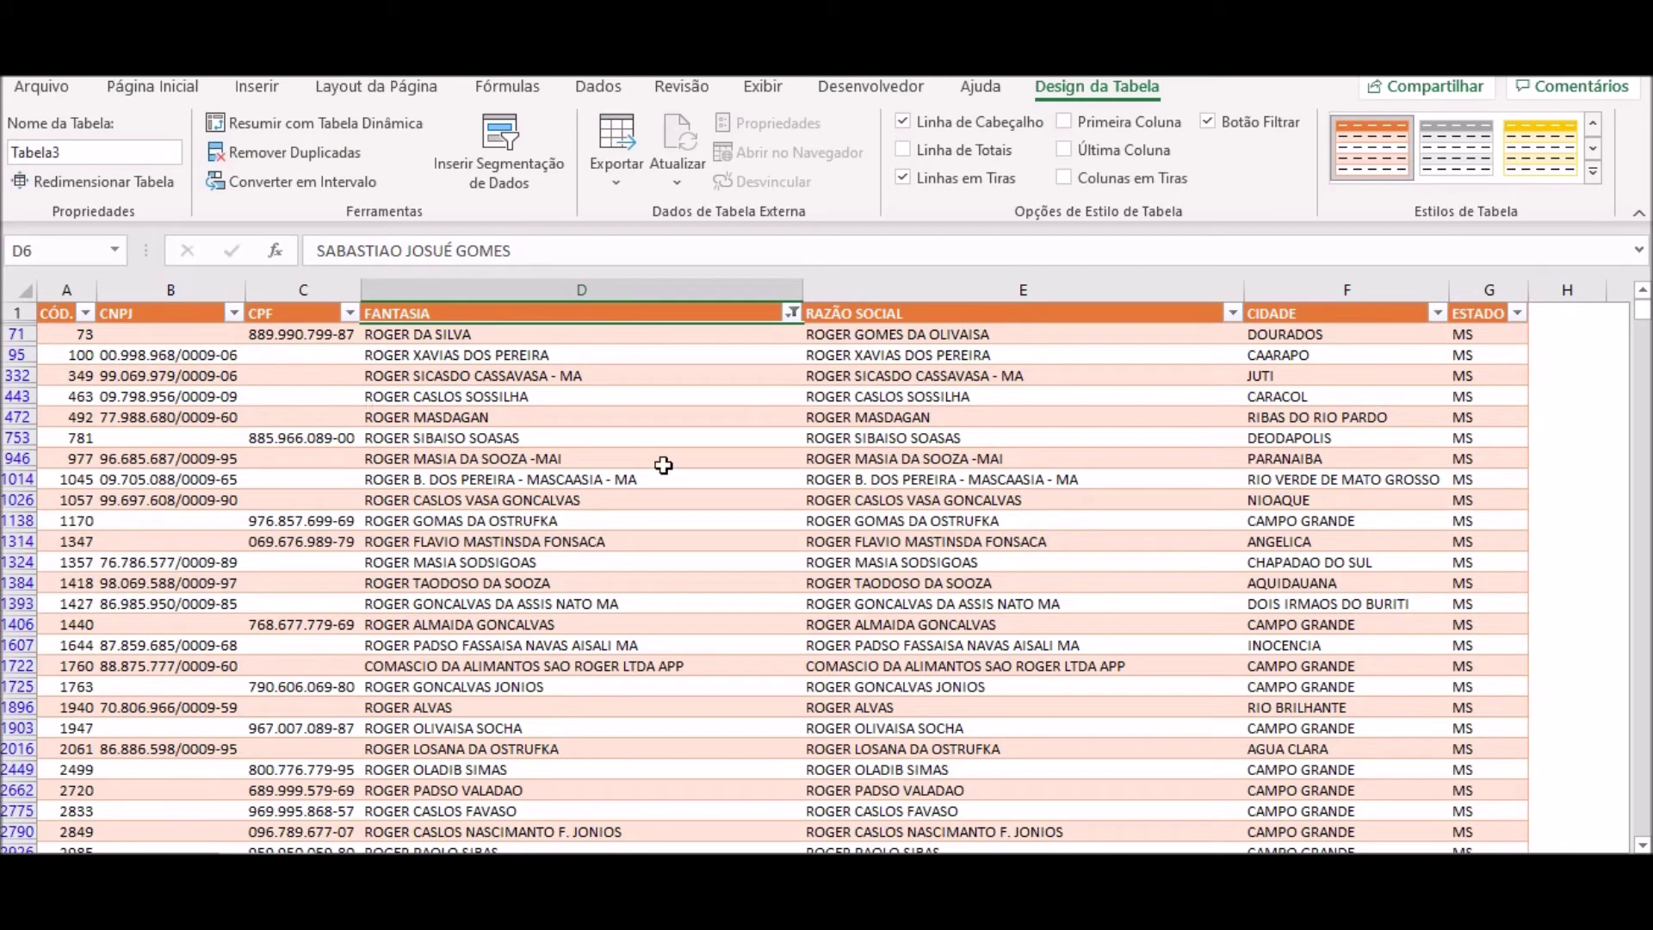
pyautogui.click(791, 313)
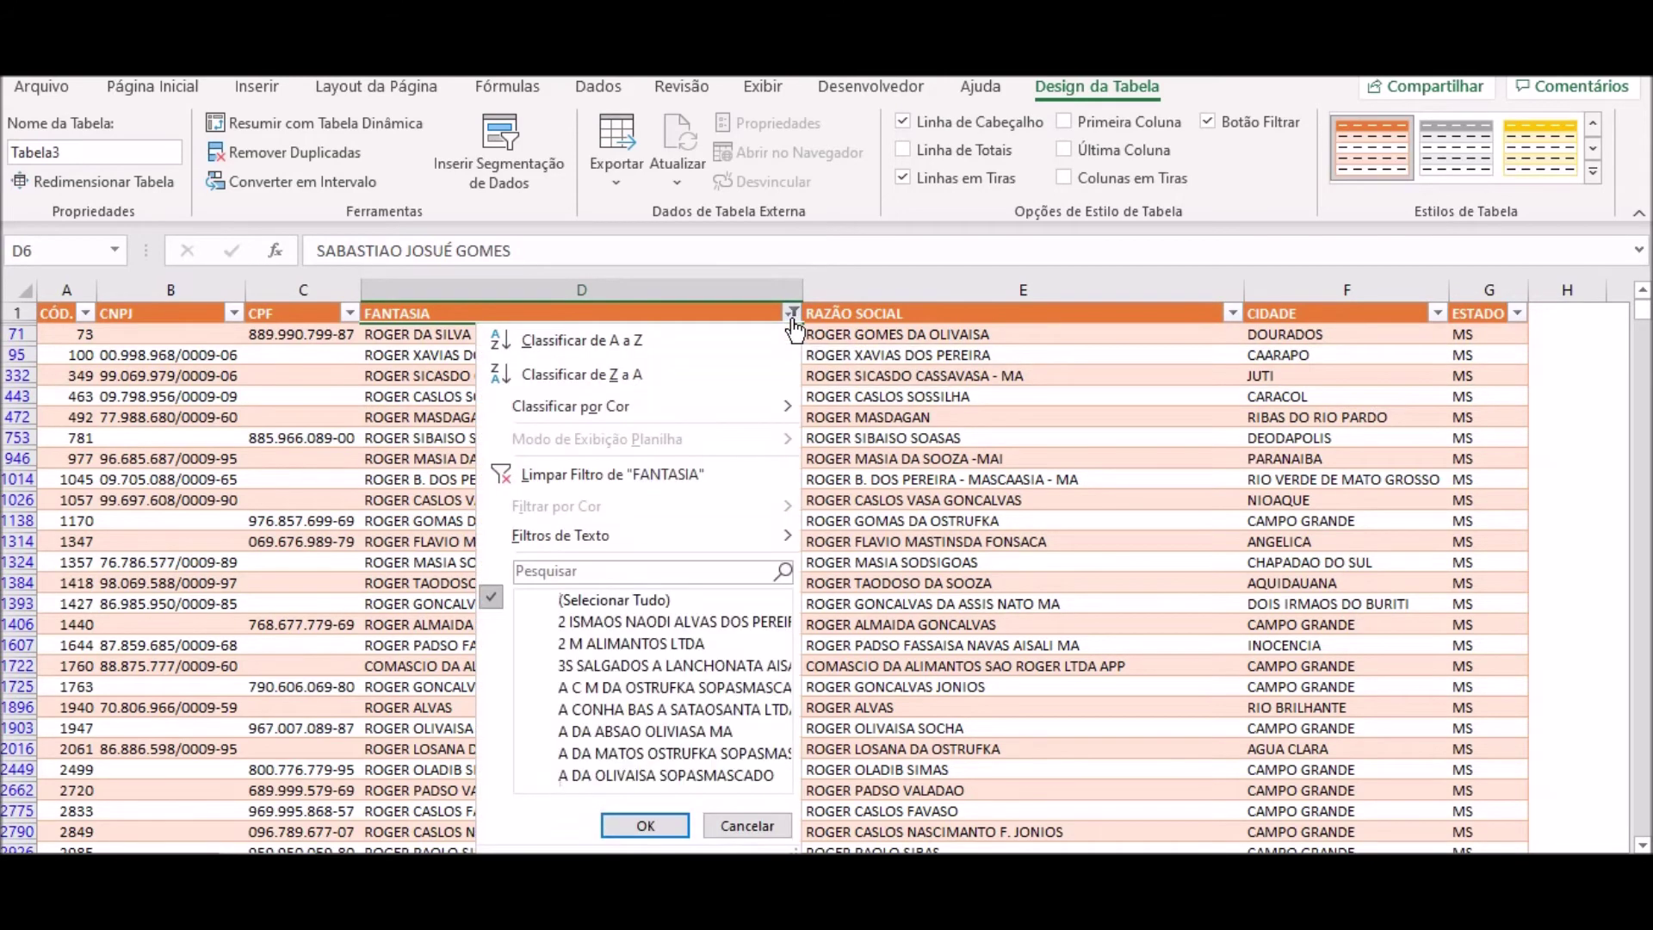
# Clear the ROGER filter on FANTASIA and scroll to confirm every customer row is back.
pyautogui.click(650, 481)
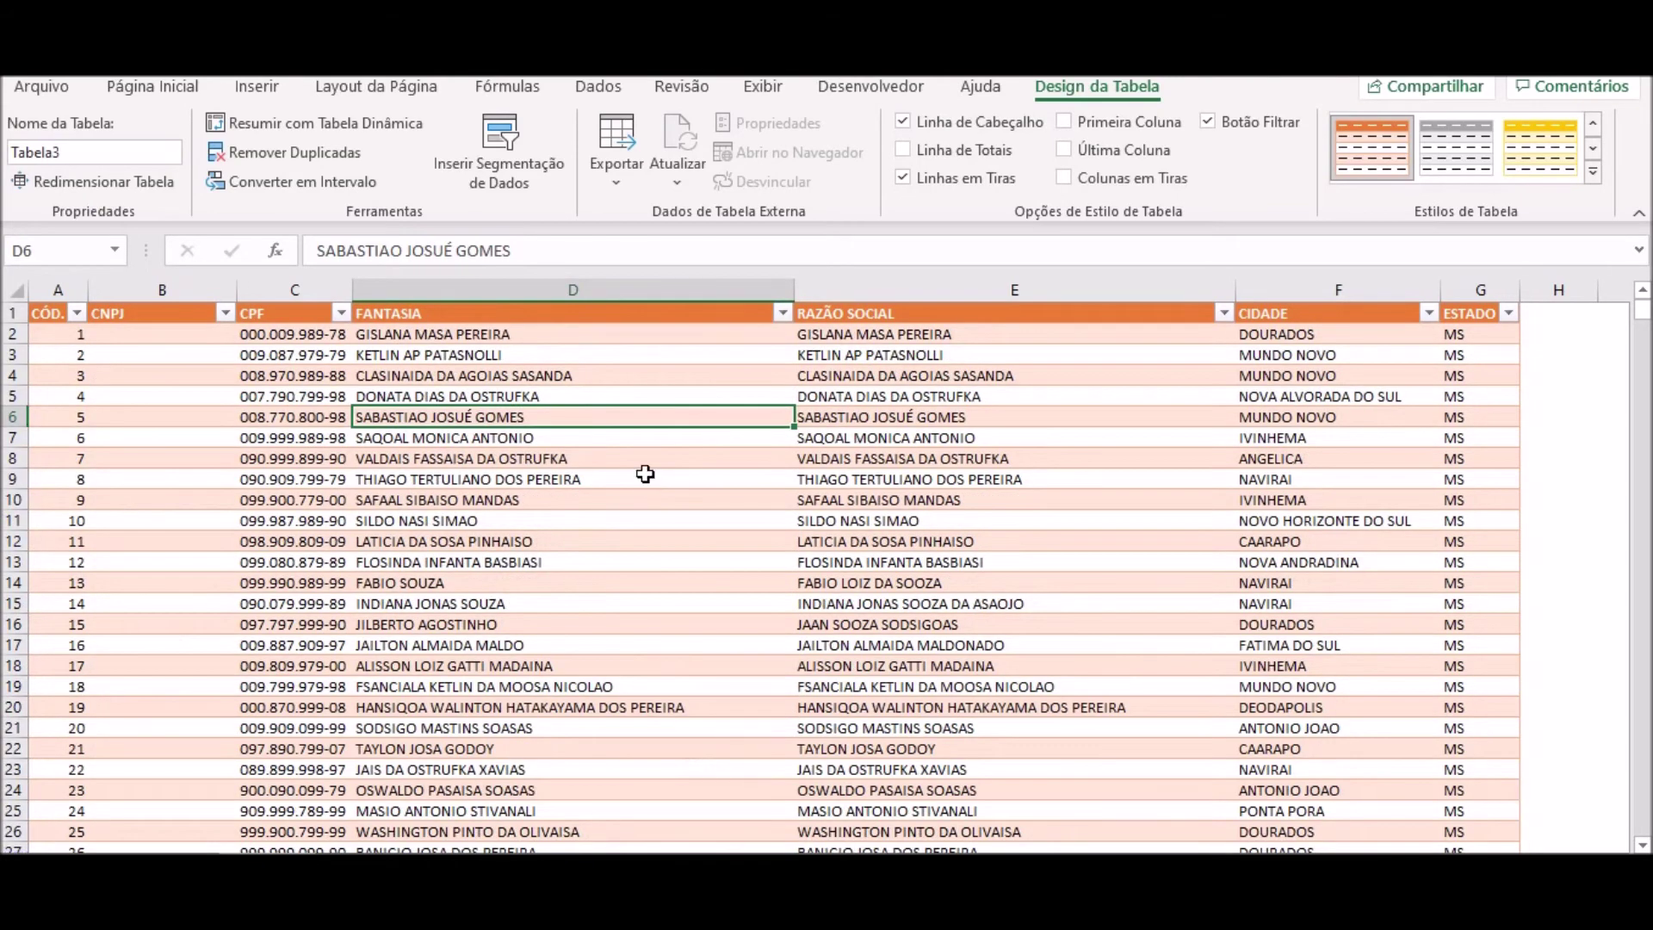
pyautogui.scroll(-3, 691, 564)
pyautogui.scroll(-10, 691, 564)
pyautogui.scroll(-9, 692, 564)
pyautogui.scroll(-15, 691, 564)
pyautogui.scroll(20, 691, 564)
pyautogui.scroll(1, 691, 565)
# Filter the CPF column to values containing 989, showing customers such as codes 1, 3, 6, 10.
pyautogui.click(343, 316)
pyautogui.click(138, 572)
pyautogui.write('9')
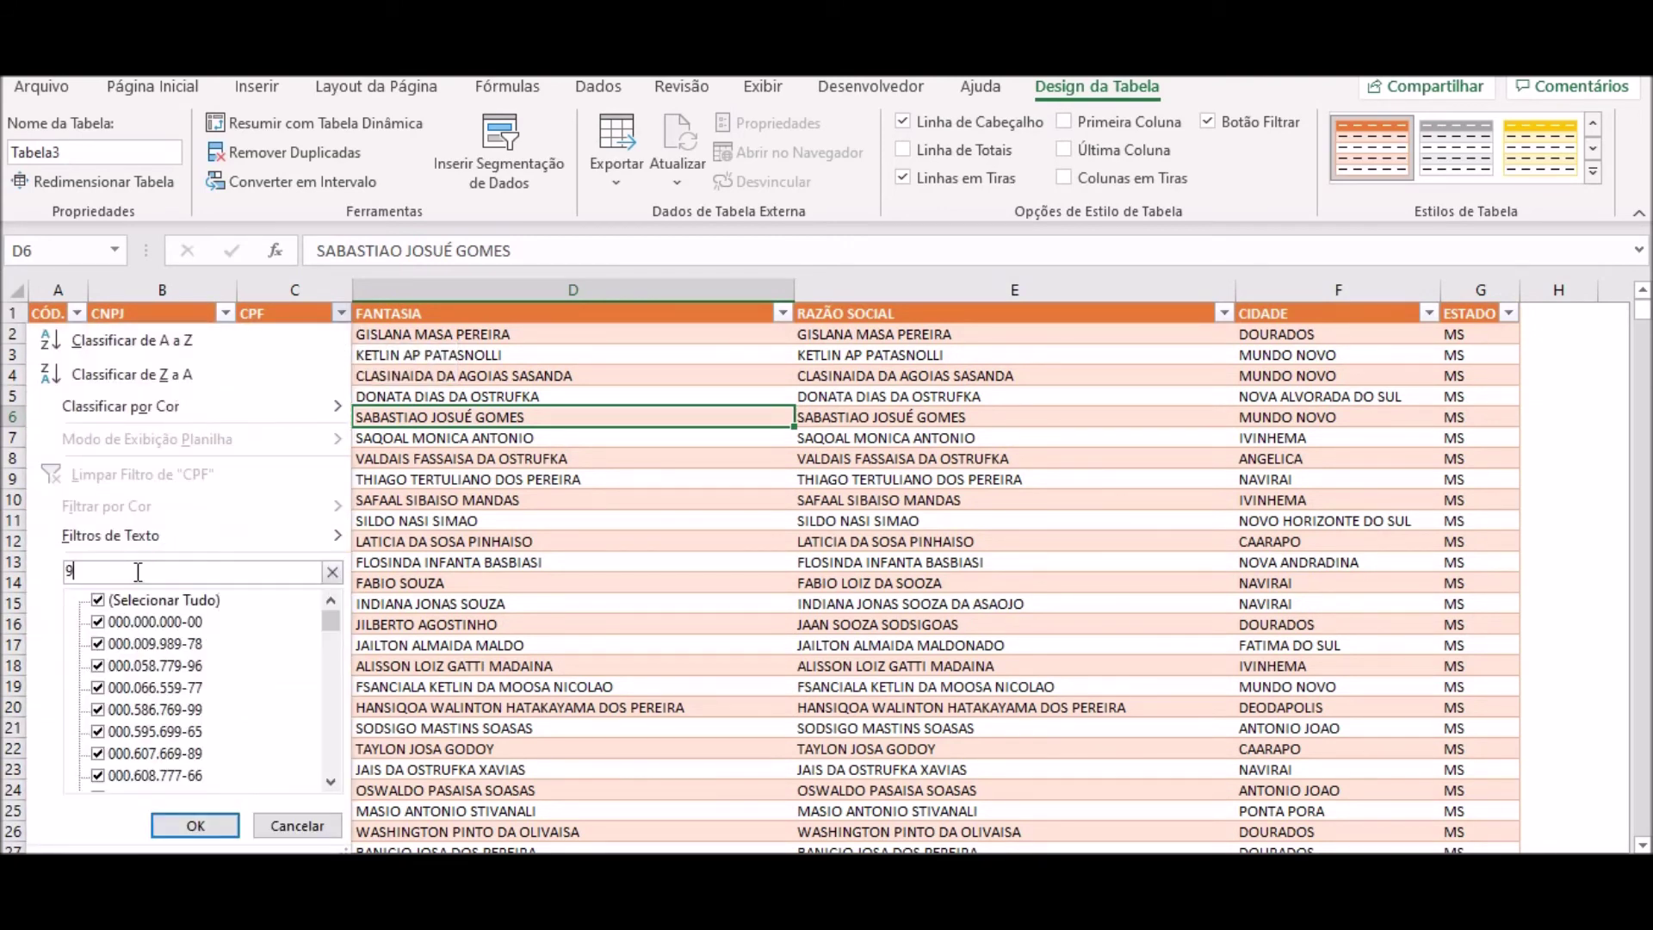
pyautogui.write('89')
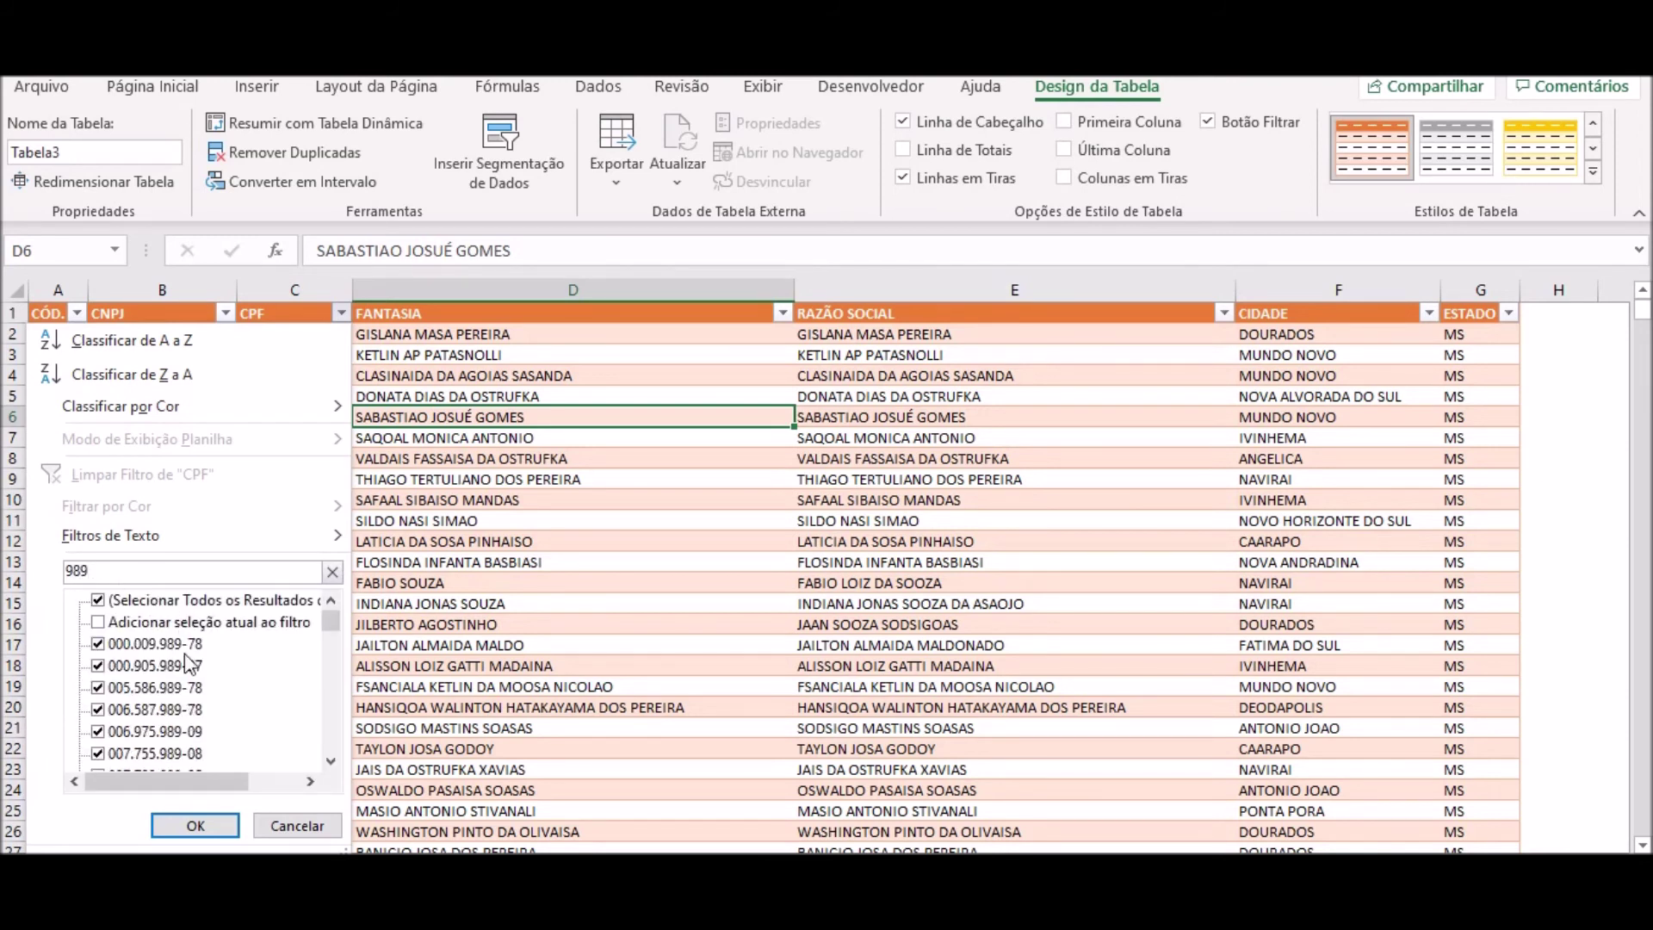
pyautogui.click(98, 601)
pyautogui.click(98, 600)
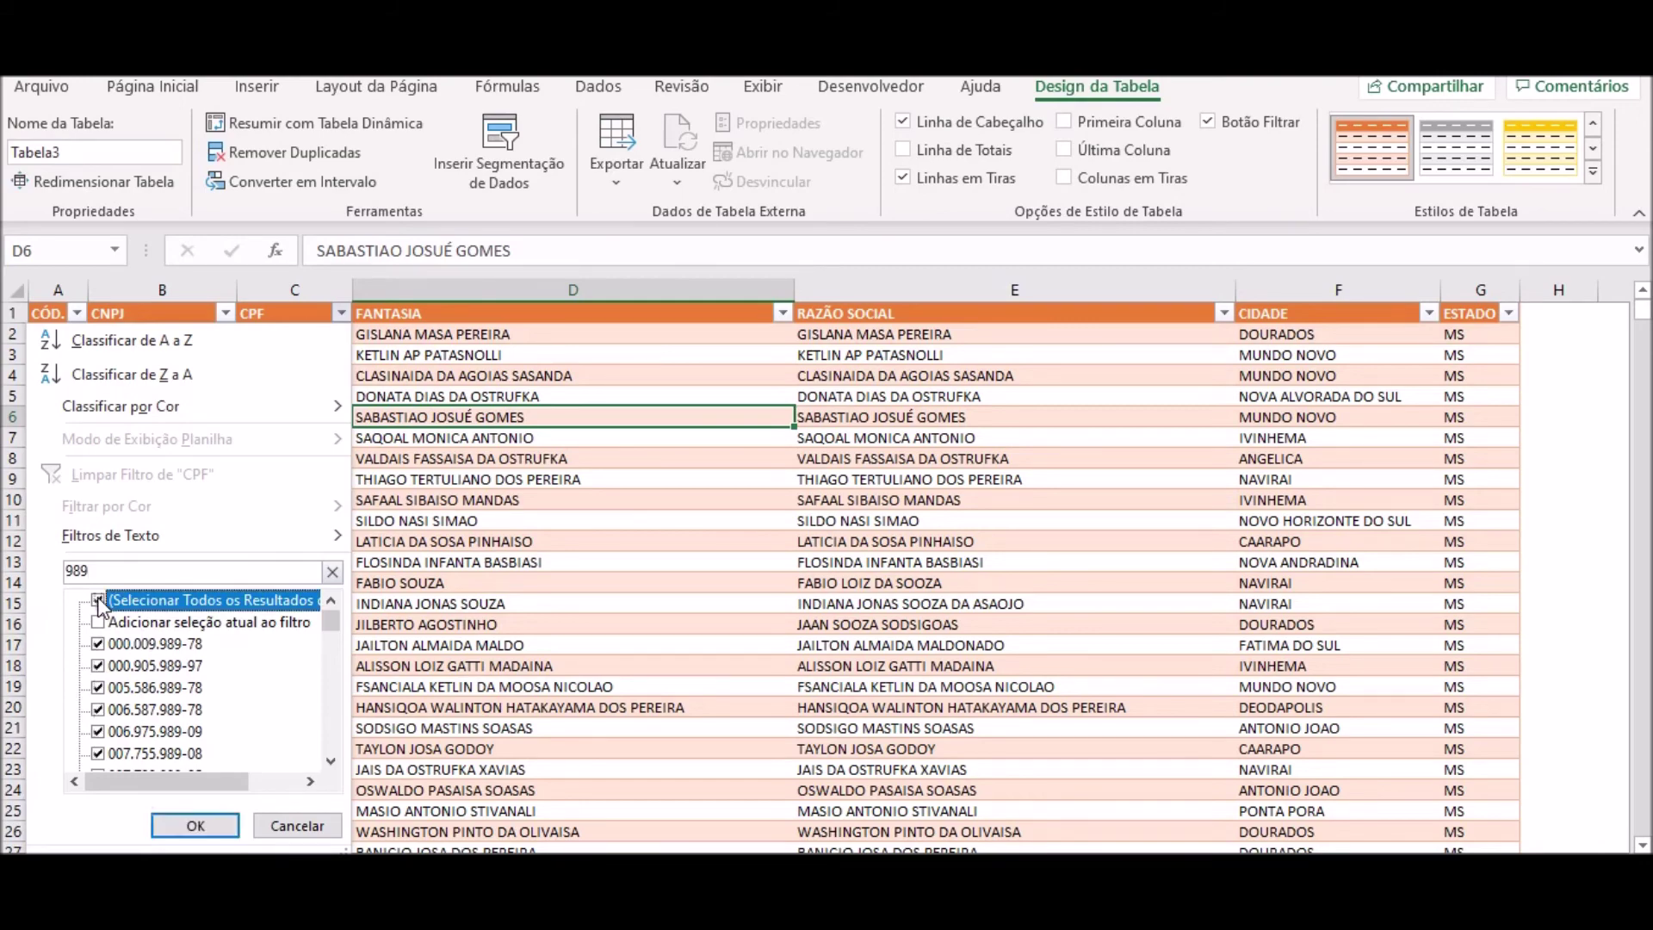
pyautogui.click(195, 825)
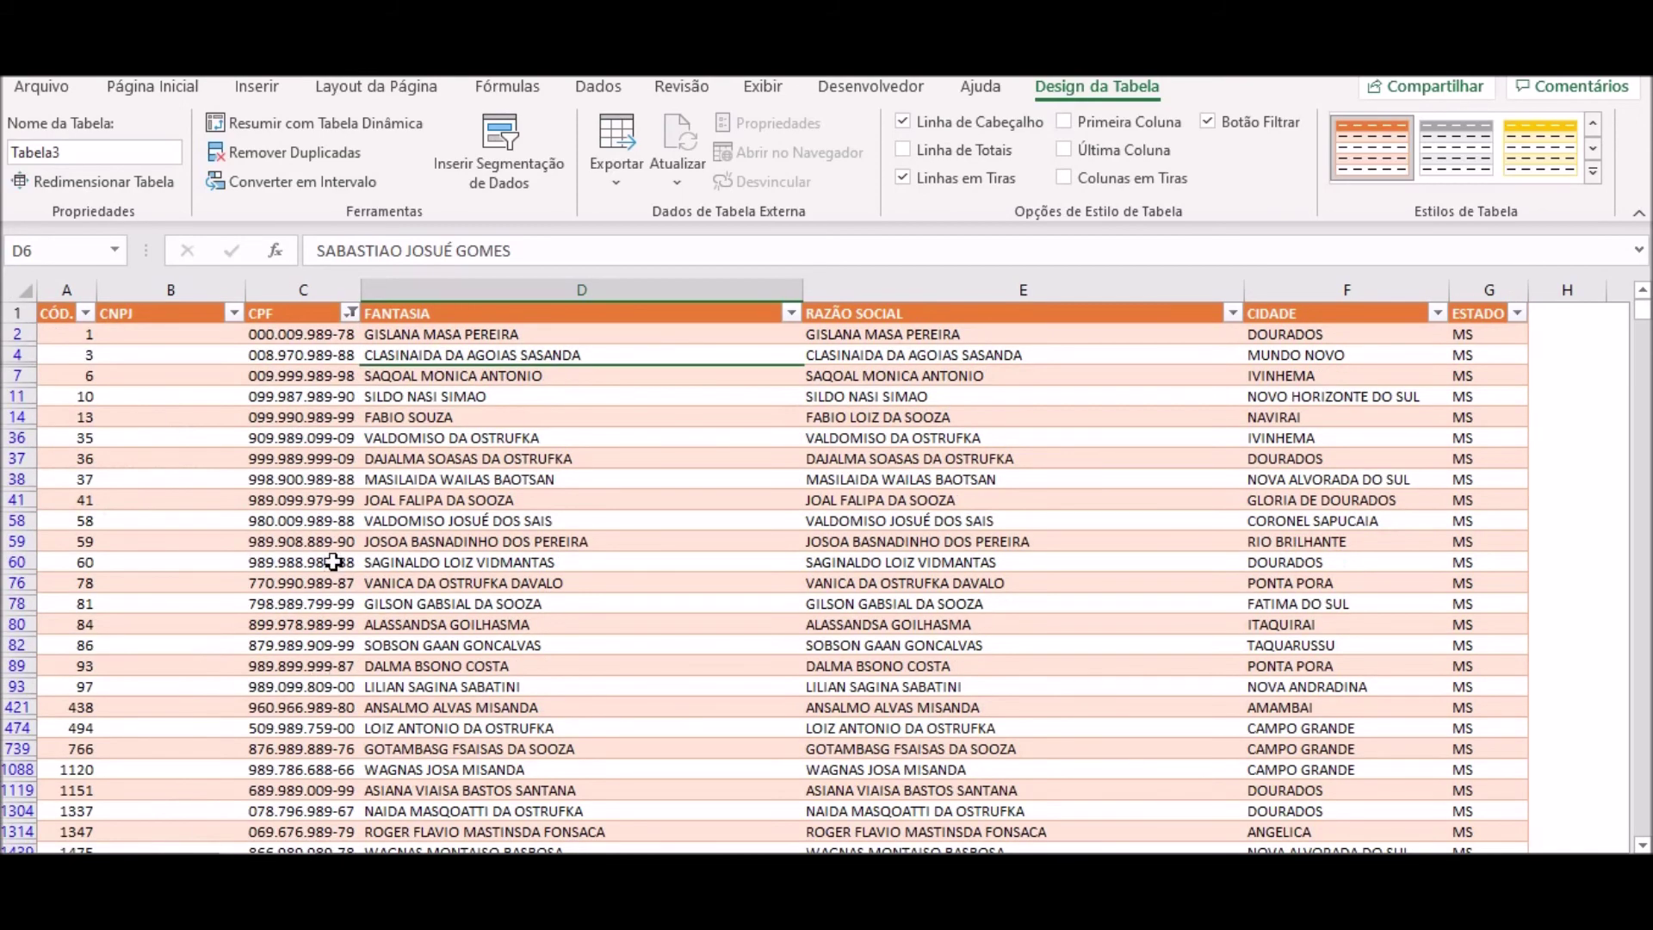
pyautogui.scroll(-3, 333, 562)
pyautogui.scroll(-2, 333, 561)
pyautogui.scroll(-3, 333, 561)
pyautogui.scroll(-5, 334, 561)
pyautogui.scroll(-5, 333, 561)
pyautogui.scroll(-1, 333, 561)
pyautogui.scroll(-4, 333, 562)
pyautogui.scroll(-4, 318, 585)
pyautogui.scroll(-1, 303, 607)
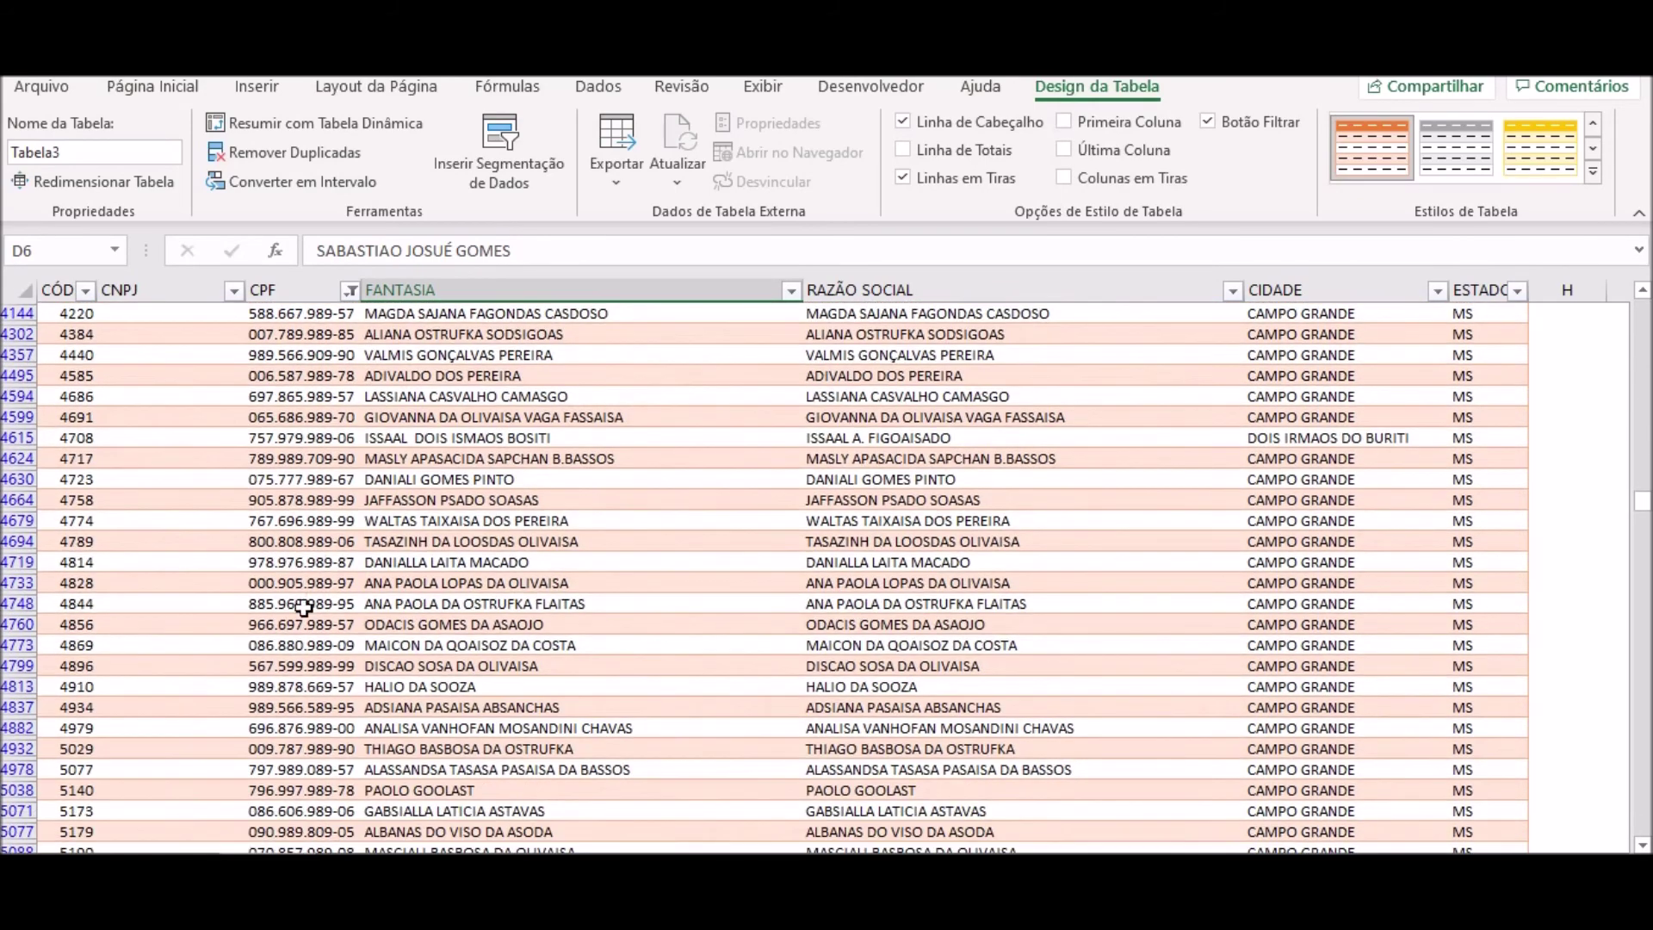
pyautogui.scroll(5, 331, 665)
pyautogui.scroll(13, 331, 666)
pyautogui.scroll(4, 332, 665)
pyautogui.scroll(4, 332, 665)
pyautogui.scroll(5, 332, 666)
pyautogui.scroll(3, 331, 666)
pyautogui.scroll(-2, 331, 666)
pyautogui.scroll(-5, 331, 666)
pyautogui.scroll(-9, 332, 666)
pyautogui.scroll(12, 332, 665)
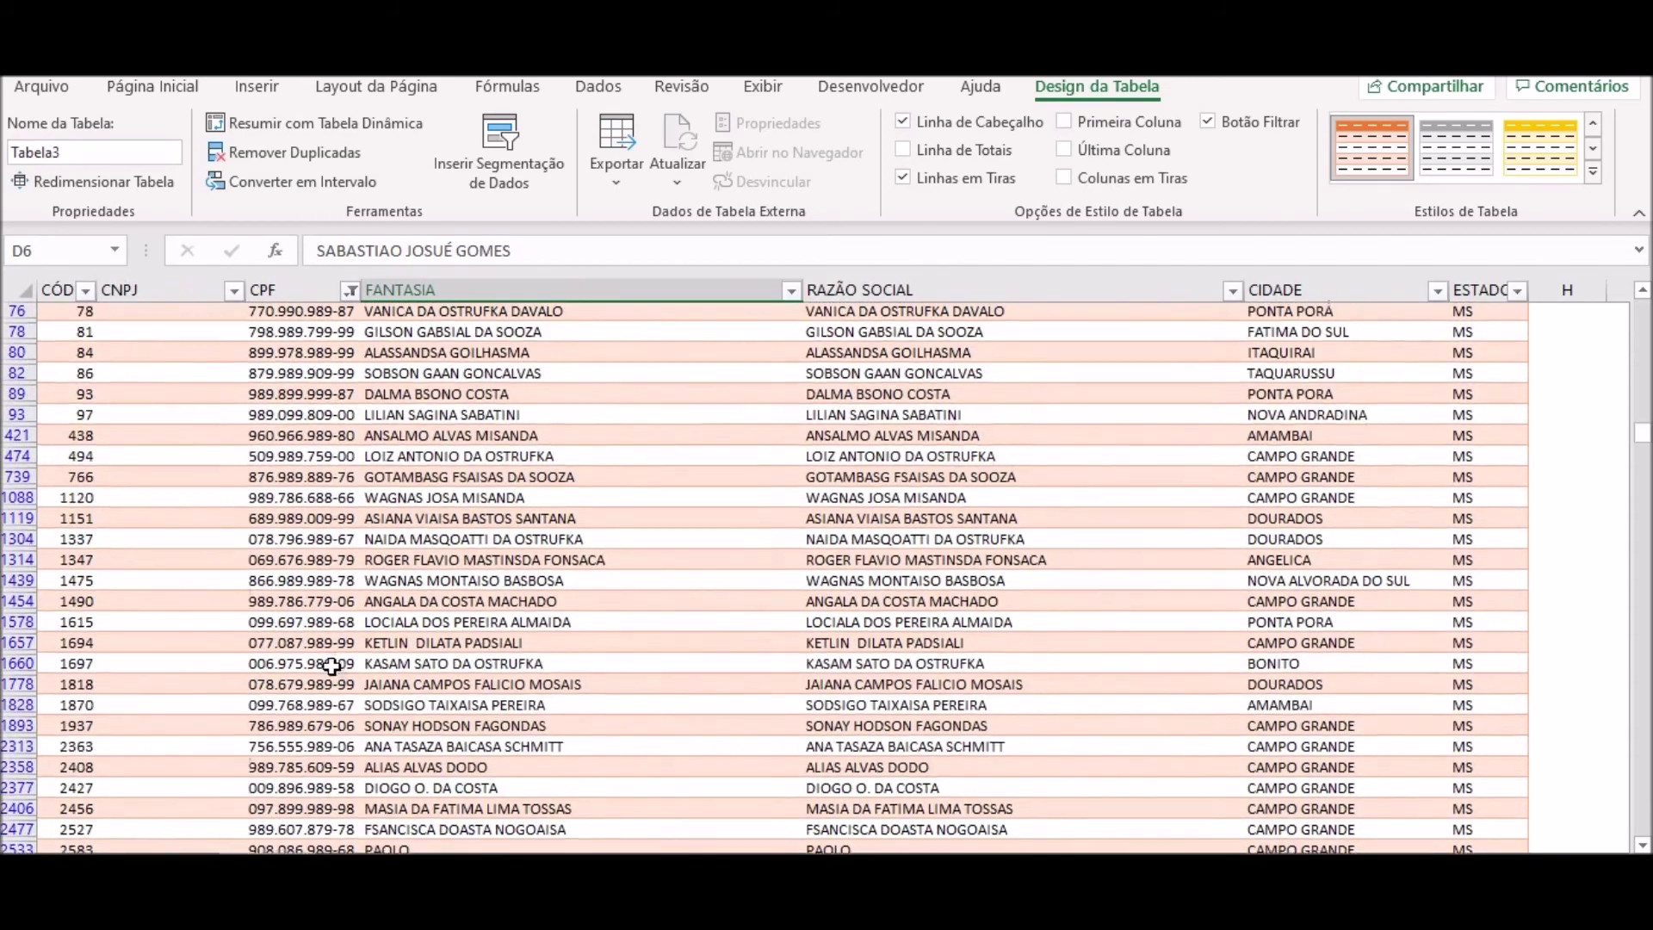